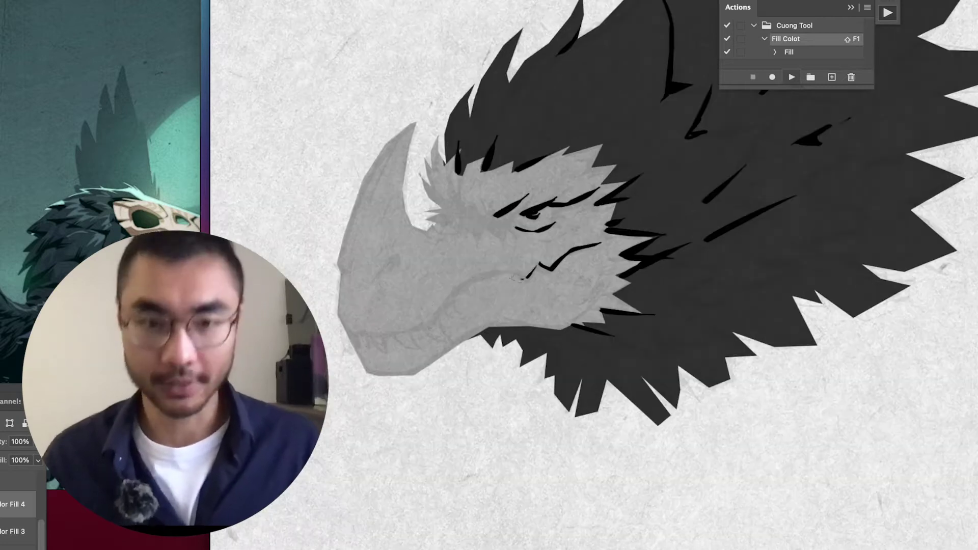
Outline and fill black line shapes for the beak's mouth line, the nostril and the brow creases
drag(393, 336, 512, 273)
drag(335, 264, 446, 124)
drag(357, 216, 446, 124)
key(shift+F1)
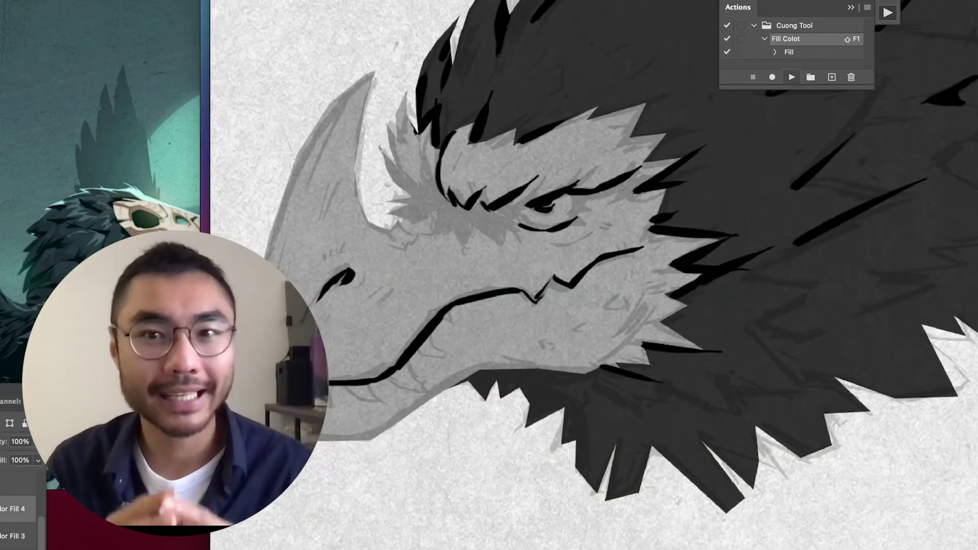
Cover the brow above the eye with dark, pointed feather shapes
key(alt+[)
mouse_move(497, 150)
mouse_down()
mouse_move(524, 130)
mouse_move(629, 153)
mouse_up()
mouse_move(417, 120)
mouse_down()
mouse_move(489, 222)
mouse_move(546, 219)
mouse_up()
scroll(546, 219, down, 1)
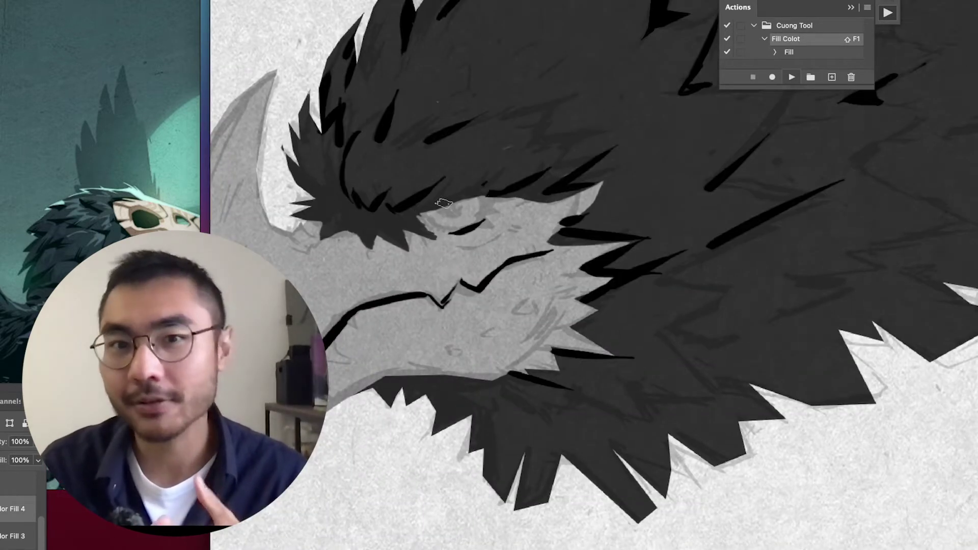
Fill in the eye's black outline and pupil beneath the feathered brow
drag(421, 214, 484, 195)
drag(423, 215, 464, 232)
drag(449, 206, 463, 220)
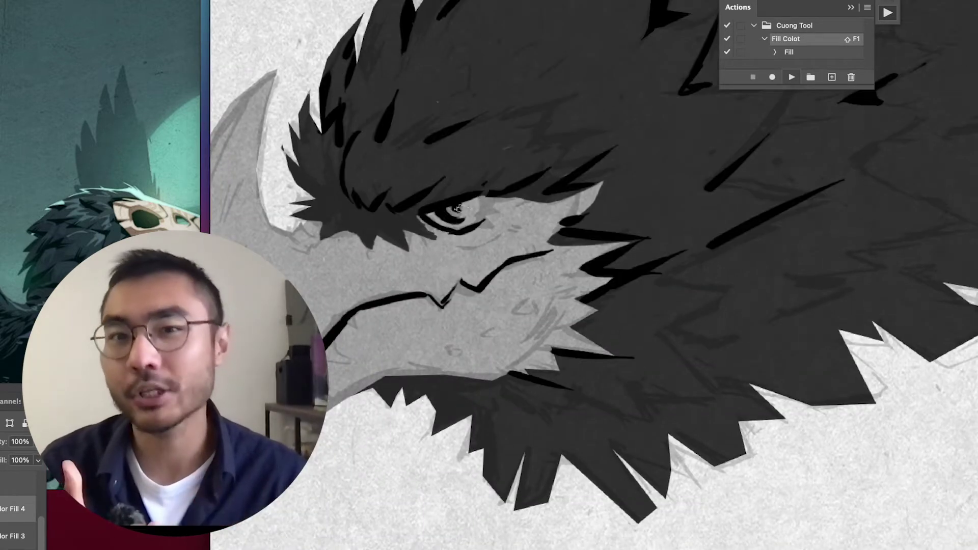
drag(395, 204, 428, 240)
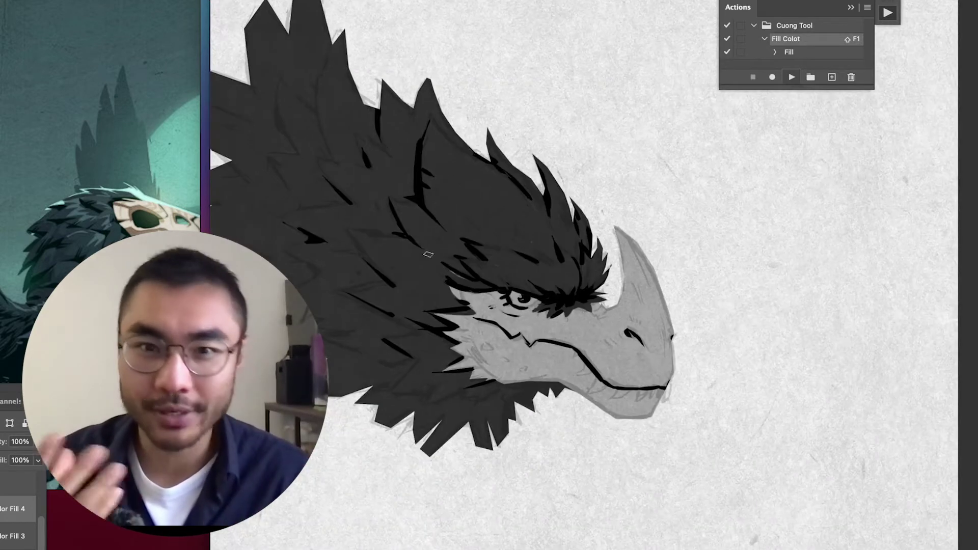
Add black accent shapes between the feathers on the creature's head and neck
drag(374, 319, 366, 225)
key(super+plus)
mouse_move(462, 209)
mouse_down()
mouse_move(372, 217)
mouse_move(367, 160)
mouse_up()
drag(564, 222, 560, 232)
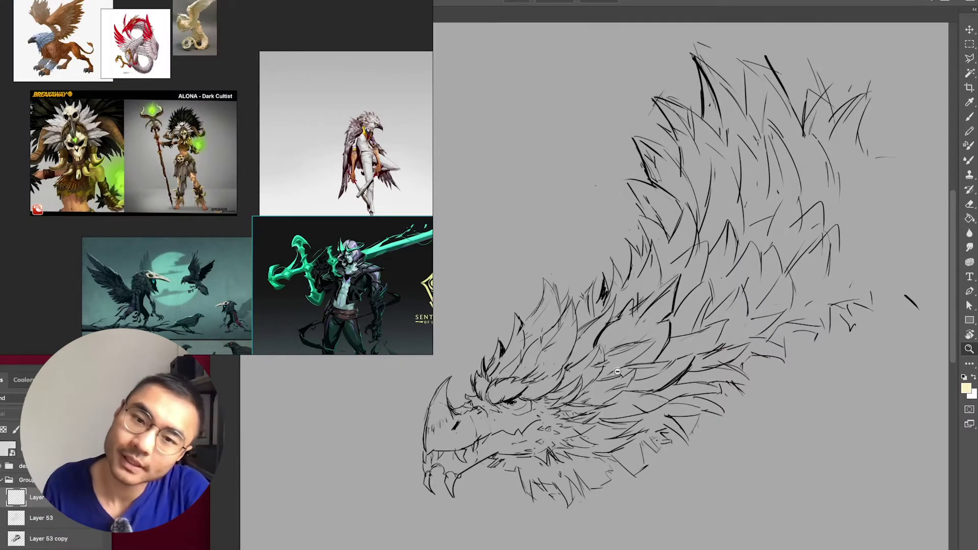
Widen the reference board window so that more of its images show beside the creature sketch
drag(575, 383, 592, 383)
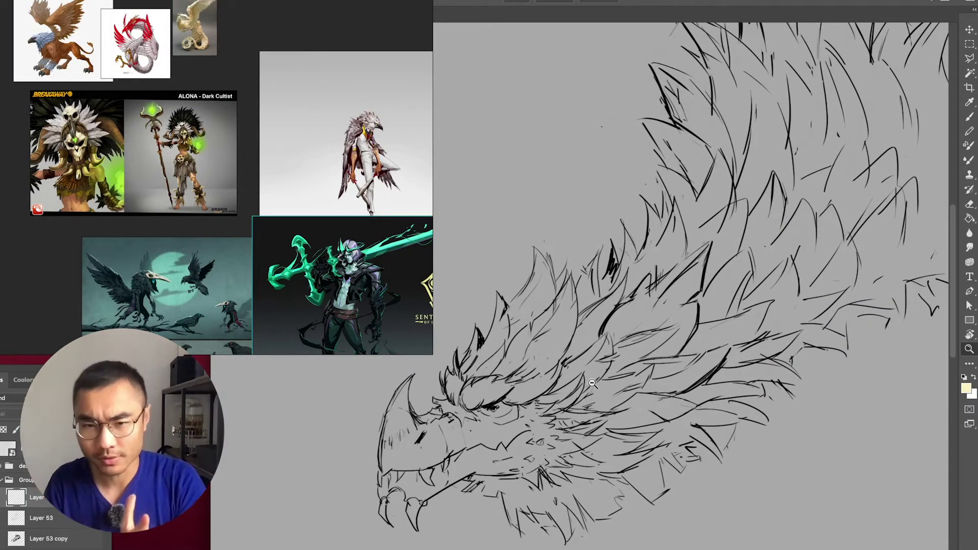
scroll(591, 383, up, 1)
scroll(402, 262, up, 1)
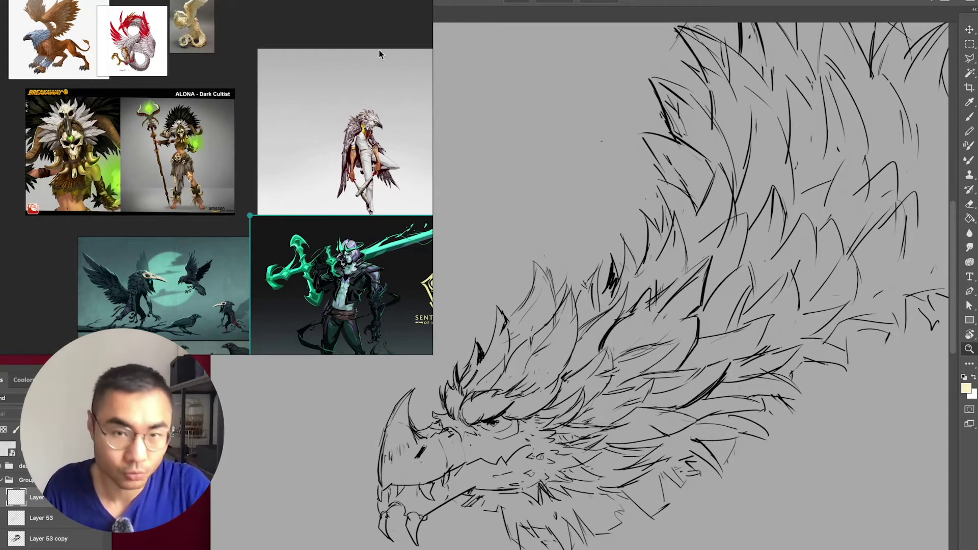
scroll(379, 49, up, 1)
drag(433, 40, 584, 46)
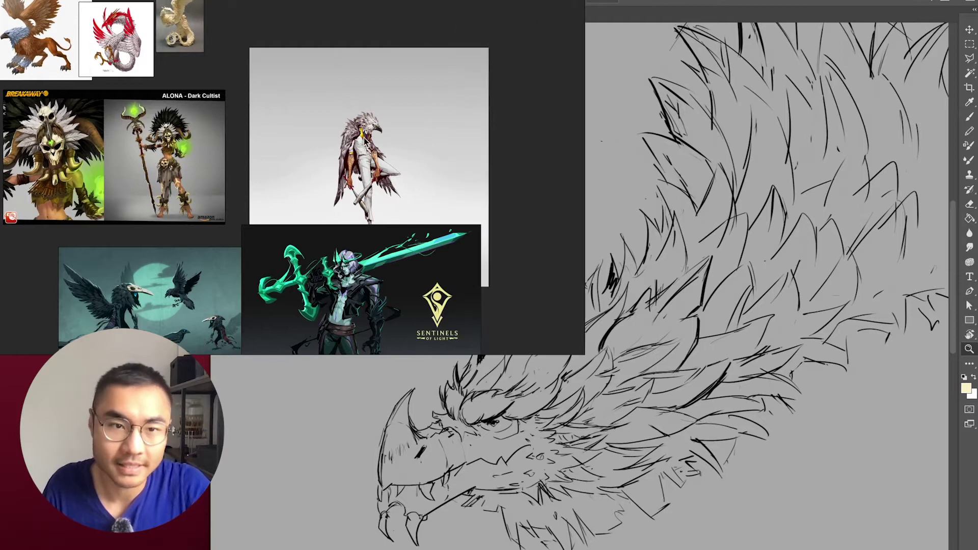
Examine how the feathers on the head and cloak of the white-suited bird character are grouped and rendered
scroll(364, 140, up, 6)
drag(419, 119, 397, 178)
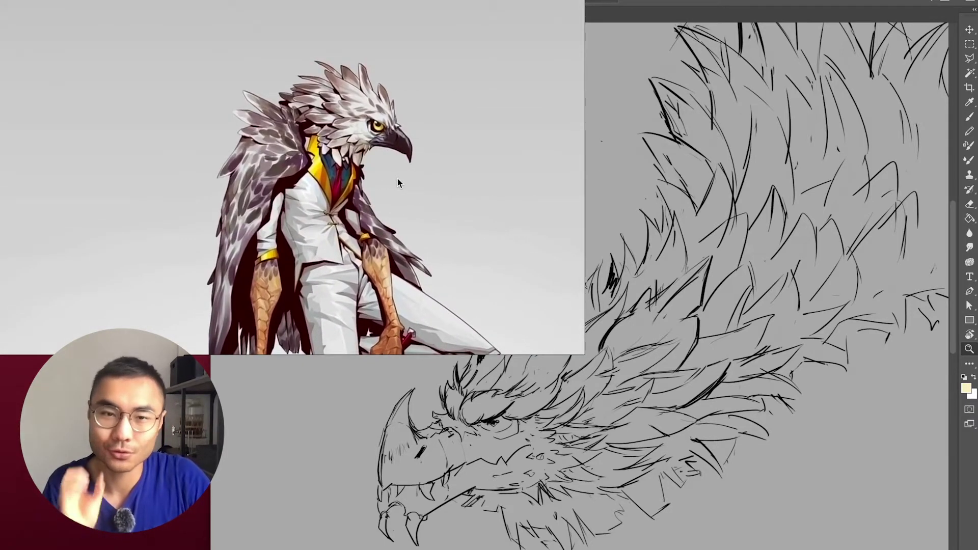
scroll(384, 90, up, 4)
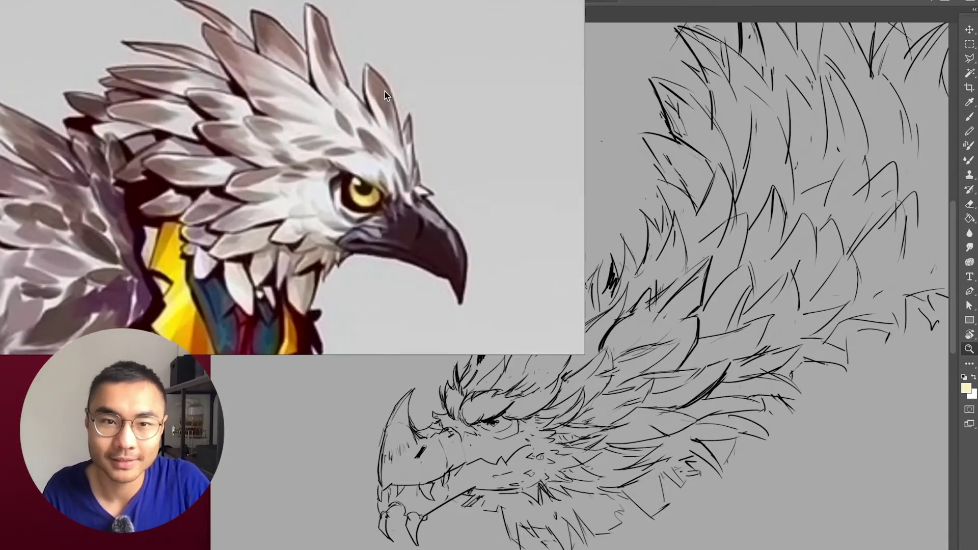
scroll(384, 91, down, 1)
scroll(363, 87, down, 2)
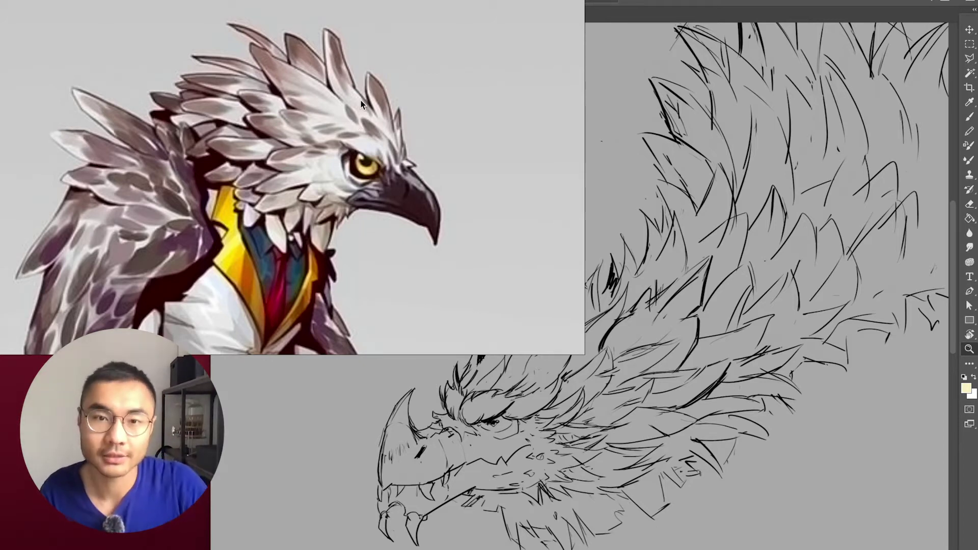
scroll(363, 140, down, 3)
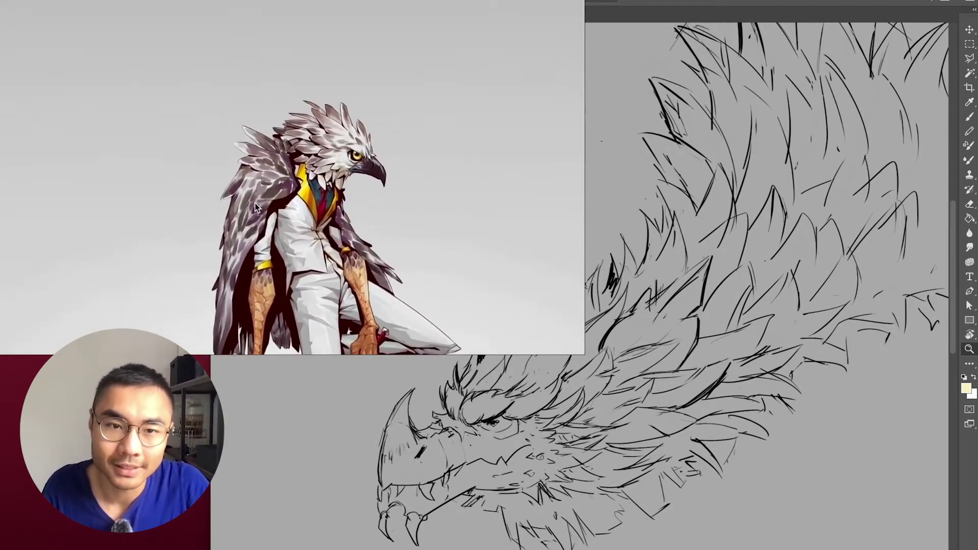
scroll(255, 202, up, 3)
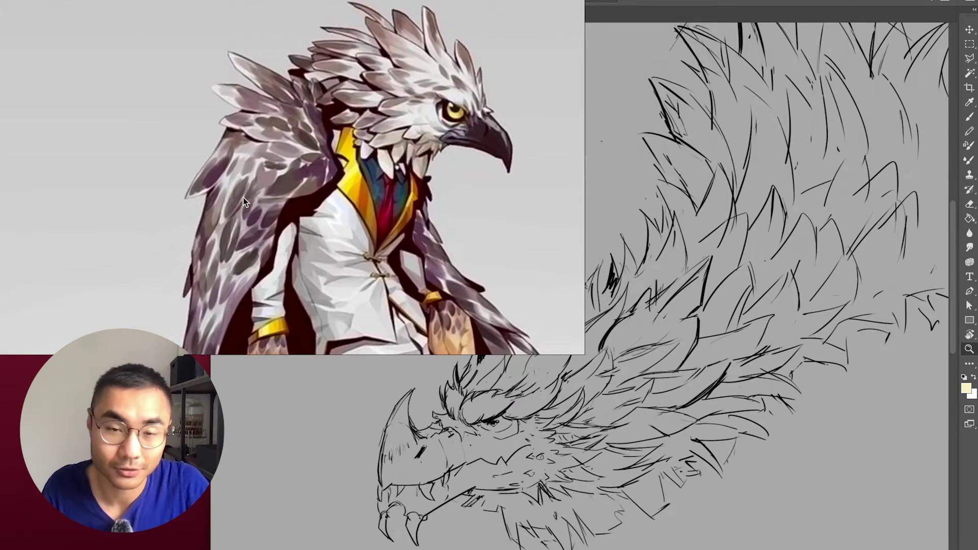
scroll(257, 213, down, 3)
scroll(304, 155, up, 2)
scroll(305, 155, down, 4)
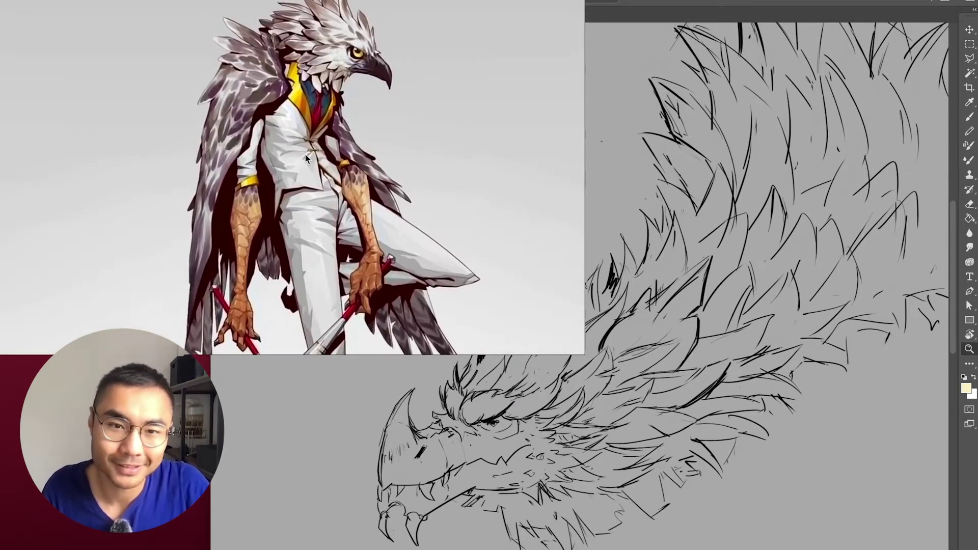
scroll(411, 248, down, 4)
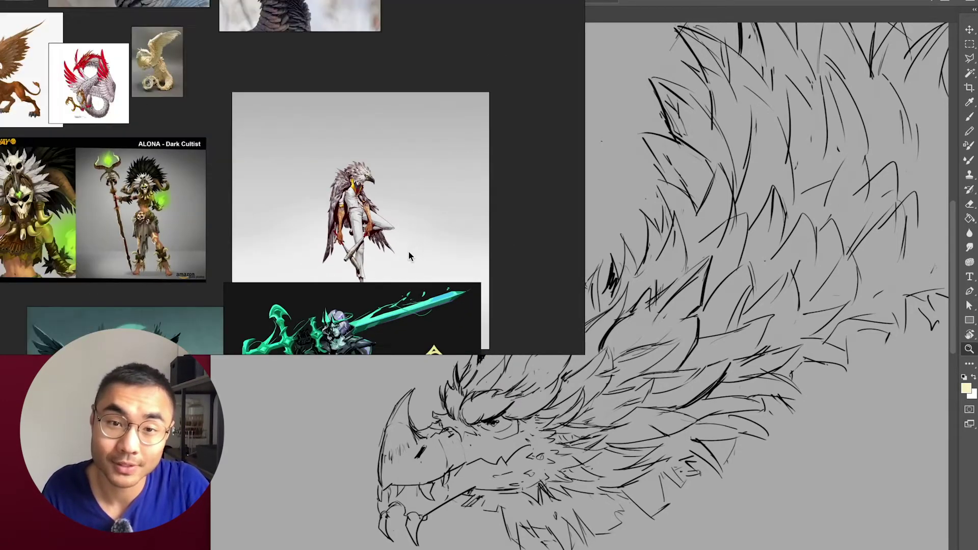
Move the bird character image slightly up on the reference board and examine its full figure, wing feathers and suit
drag(426, 184, 398, 225)
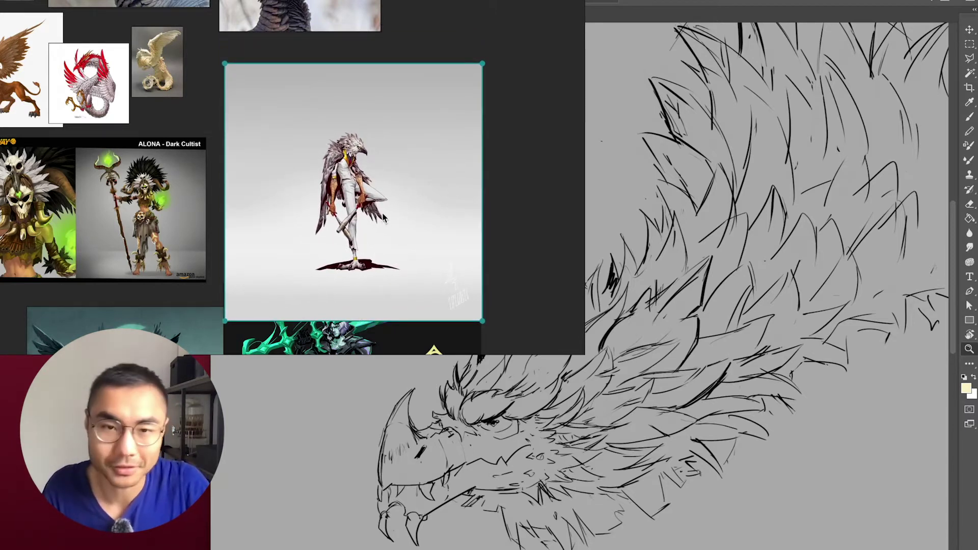
scroll(399, 221, up, 5)
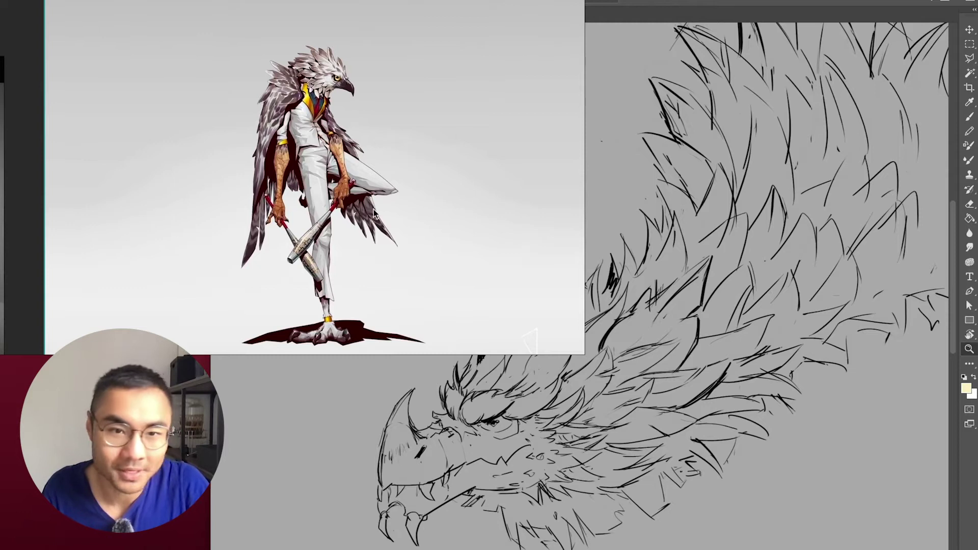
scroll(332, 231, up, 3)
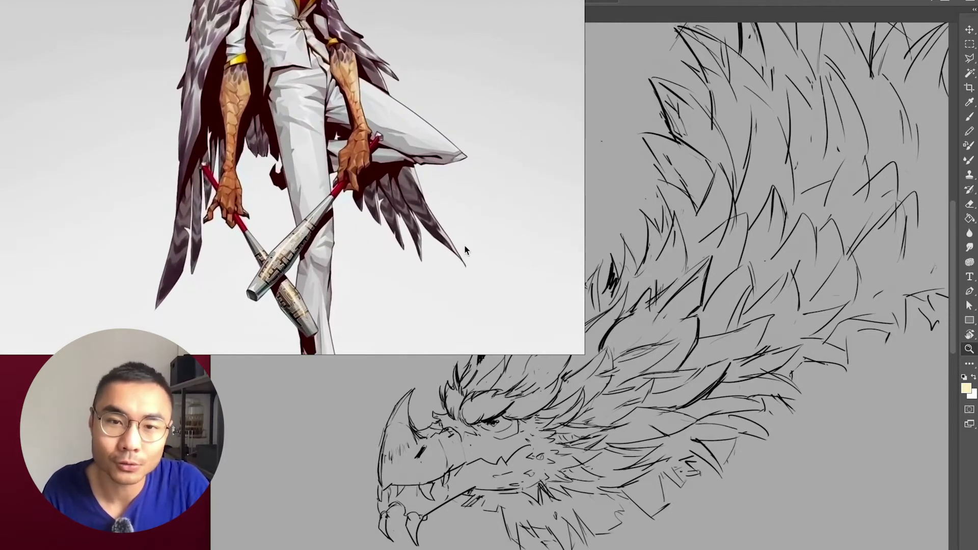
scroll(355, 219, down, 4)
scroll(329, 159, up, 3)
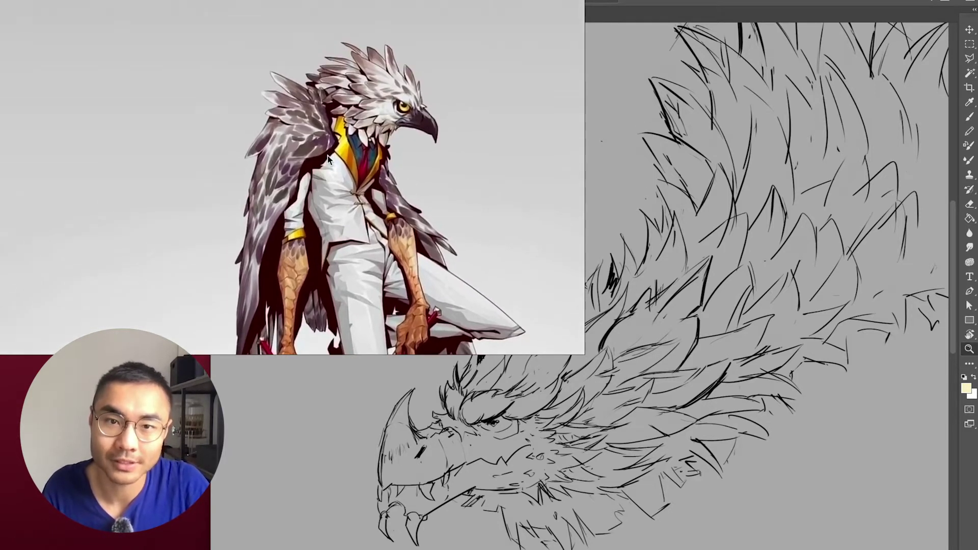
scroll(328, 158, down, 4)
scroll(328, 158, up, 5)
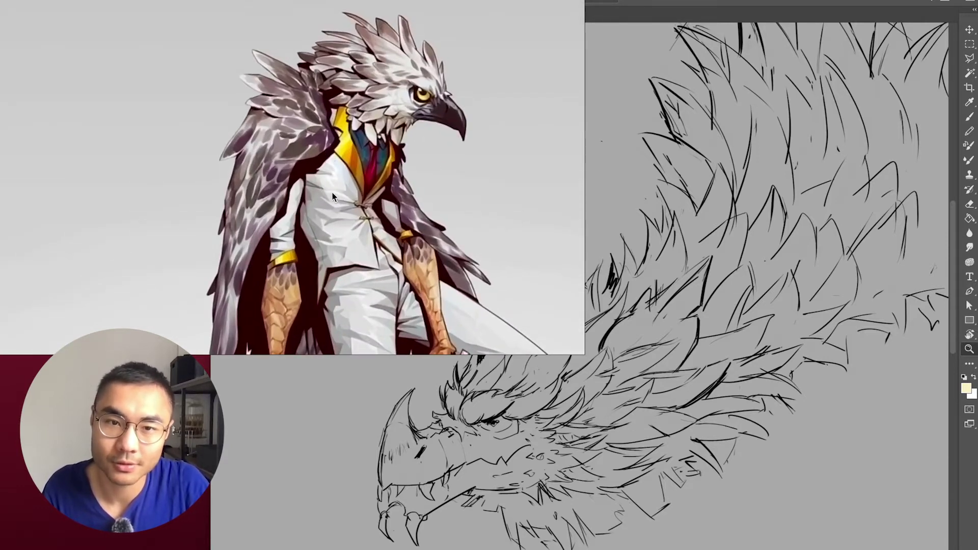
scroll(332, 193, up, 2)
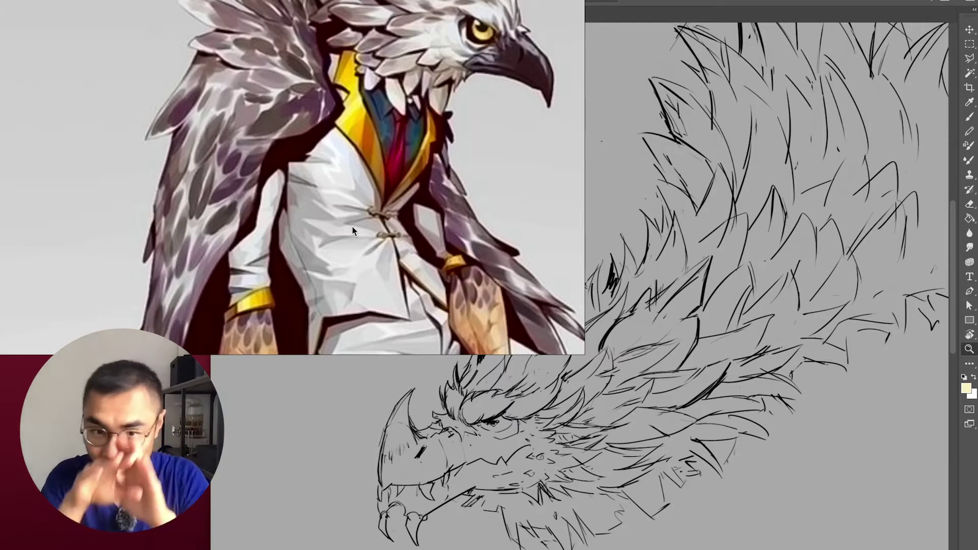
scroll(353, 231, down, 2)
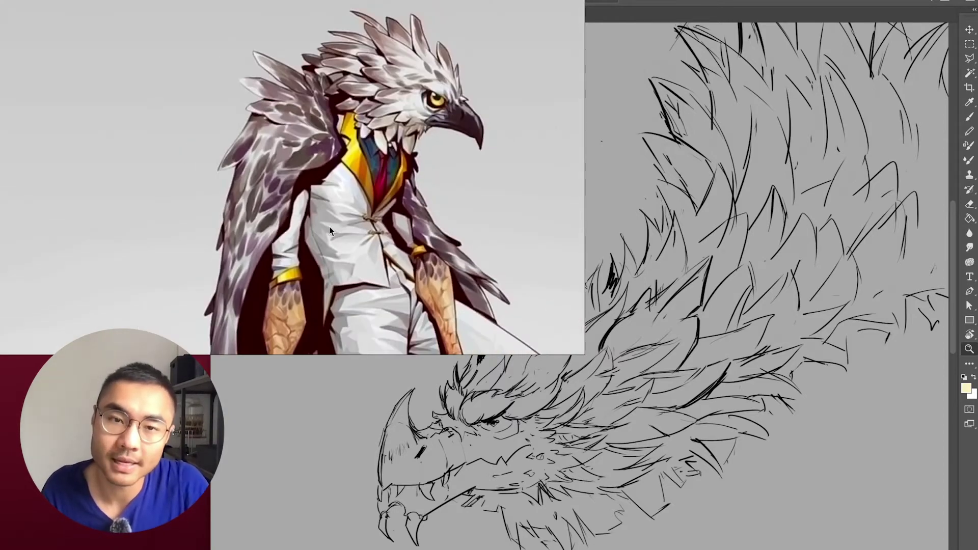
scroll(328, 231, down, 3)
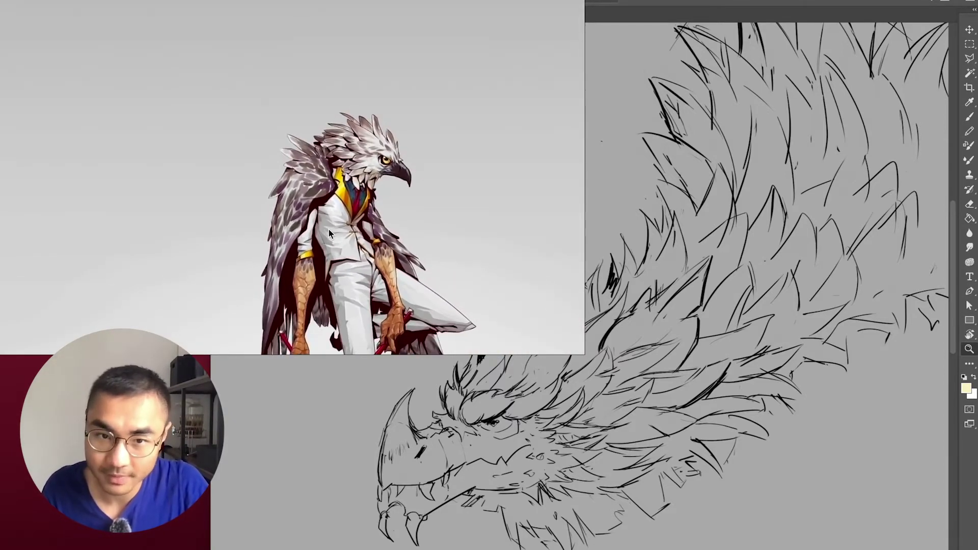
scroll(328, 233, down, 2)
drag(337, 245, 359, 149)
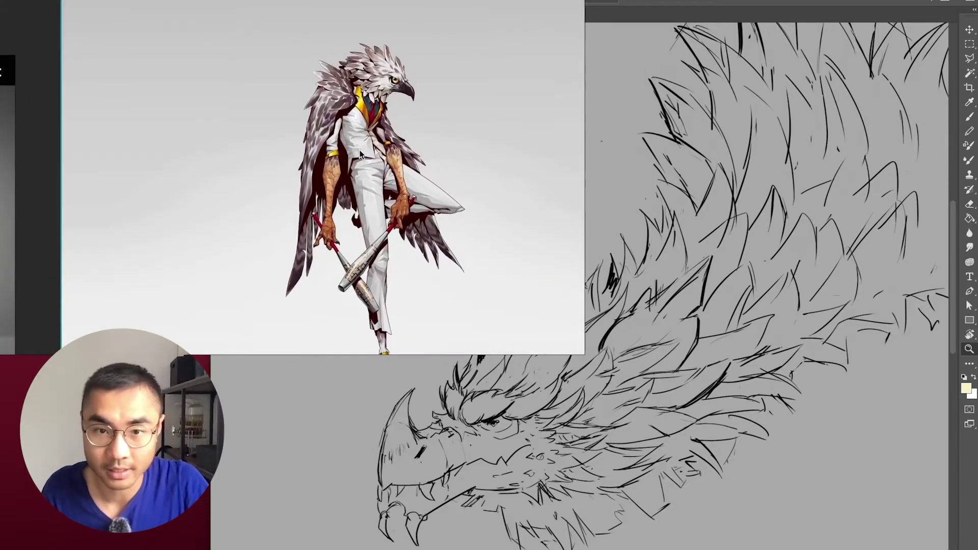
Examine the black and white feather headdress and skull mask in the Dark Cultist reference
scroll(359, 150, down, 4)
drag(125, 201, 339, 163)
scroll(339, 163, up, 6)
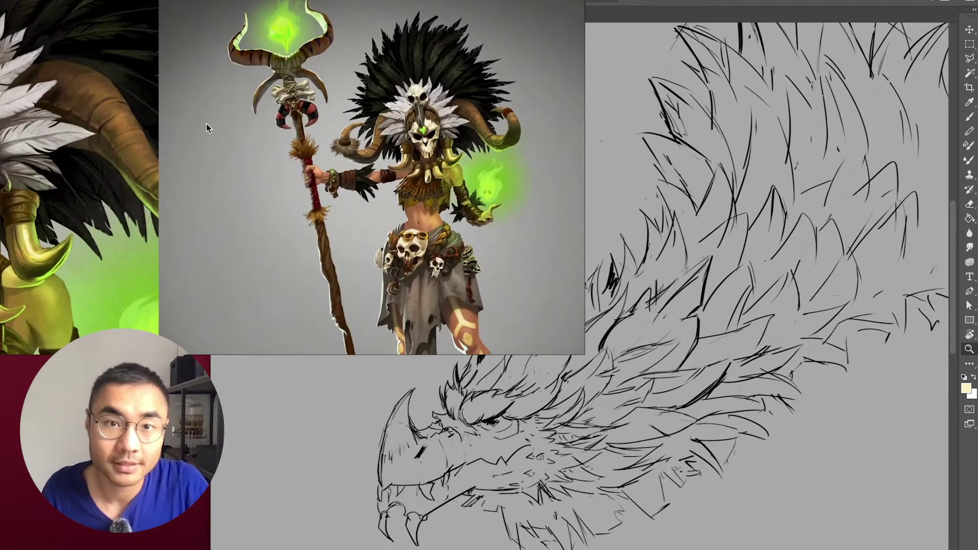
scroll(366, 168, down, 2)
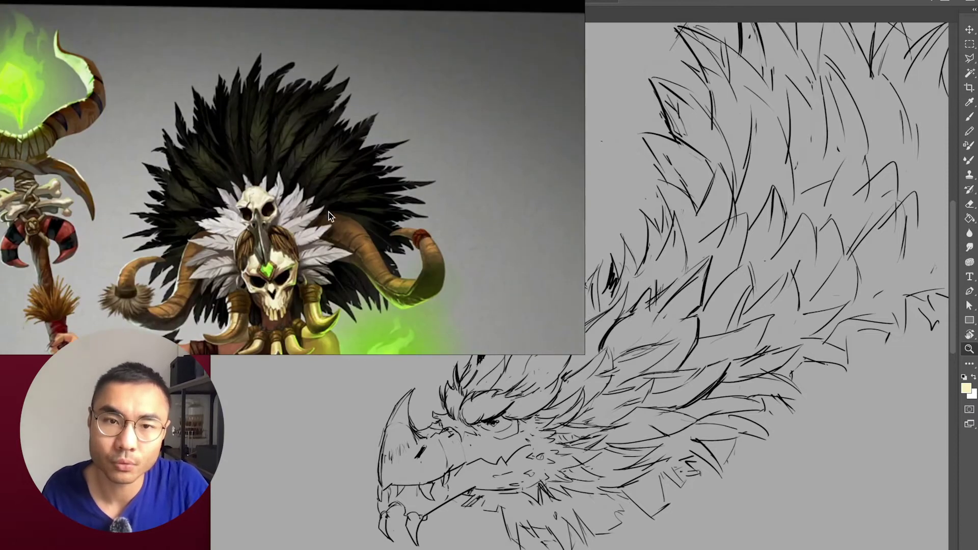
scroll(339, 161, up, 5)
scroll(336, 214, down, 4)
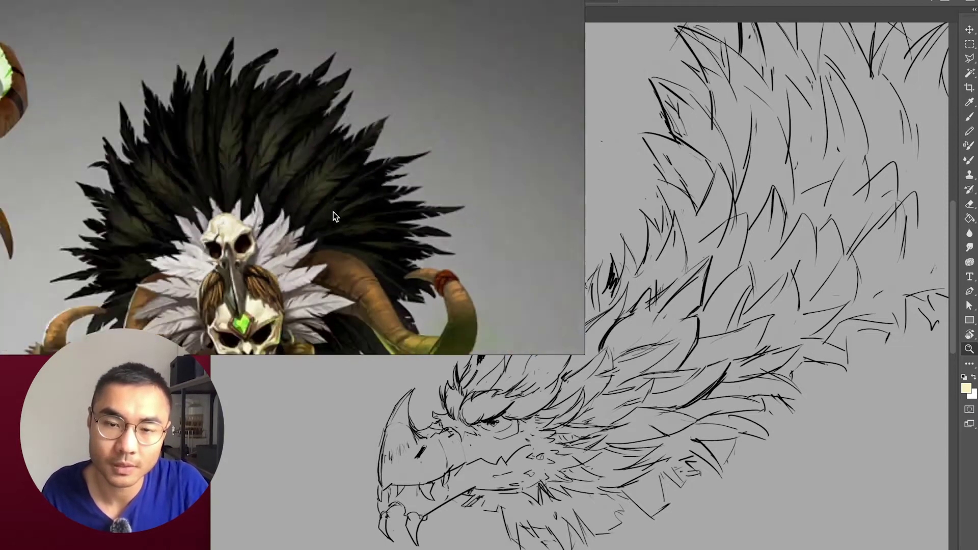
scroll(418, 102, up, 2)
drag(417, 100, 405, 91)
drag(280, 222, 343, 234)
scroll(203, 98, up, 3)
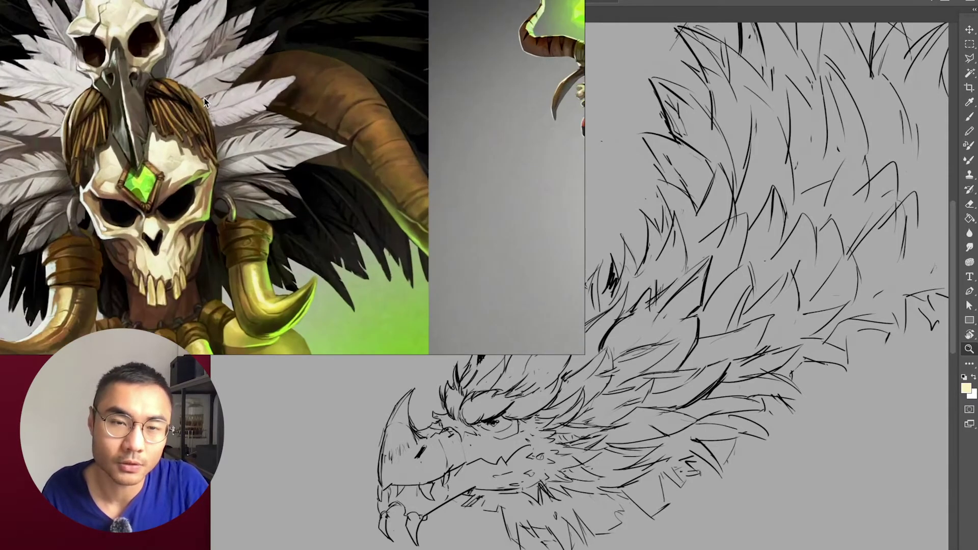
scroll(280, 117, down, 1)
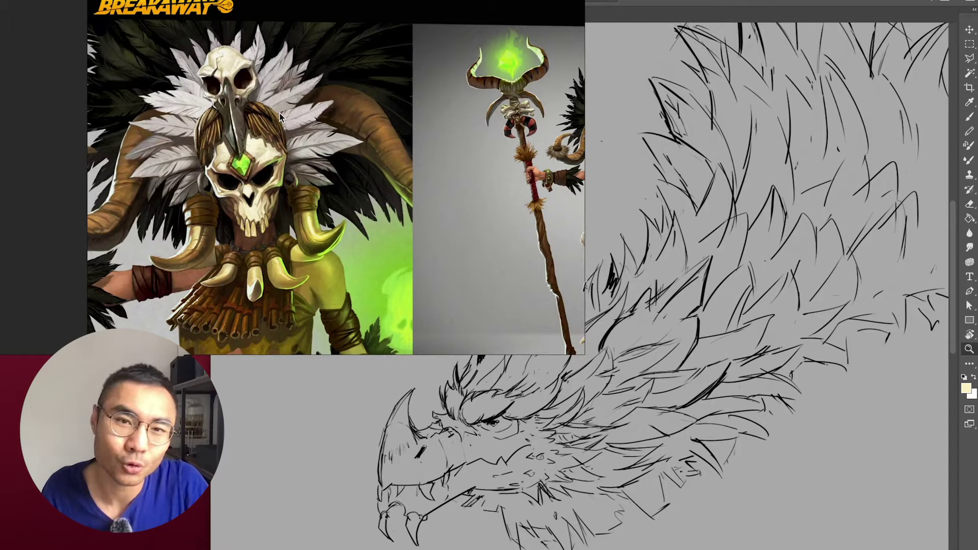
Examine the flat shapes, shadows and green highlights in the Sentinels of Light sword character reference
scroll(327, 133, down, 7)
mouse_move(378, 208)
mouse_down()
mouse_move(257, 111)
mouse_move(392, 219)
mouse_up()
scroll(430, 162, up, 6)
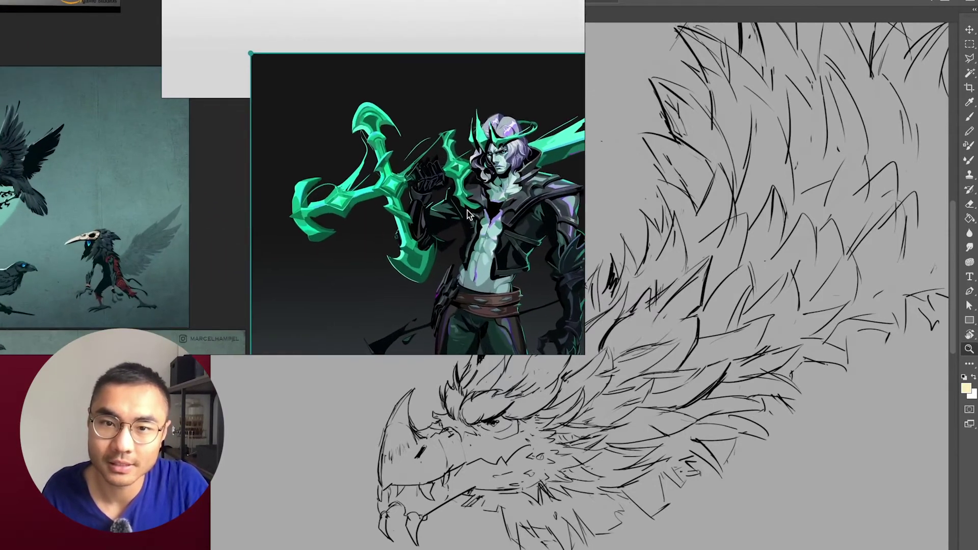
scroll(525, 216, up, 6)
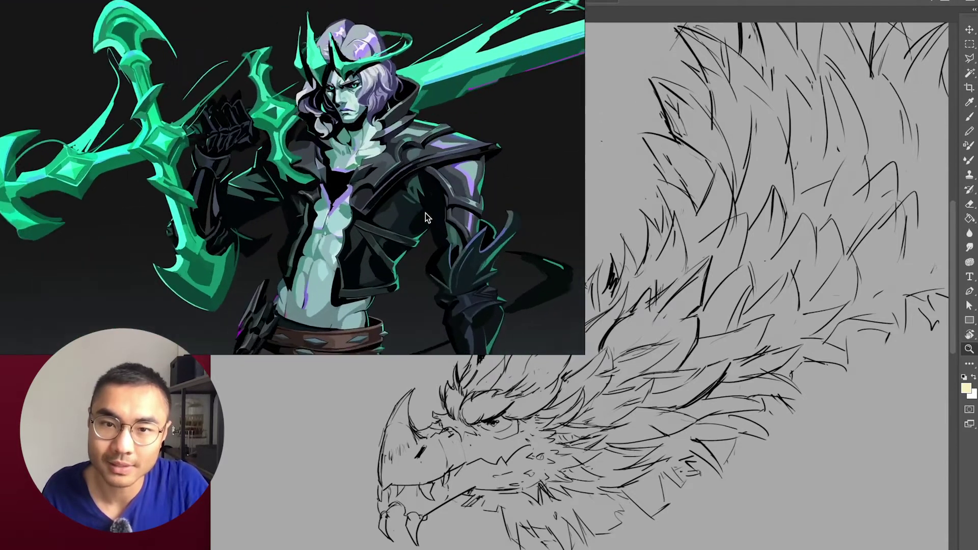
drag(404, 131, 339, 244)
scroll(340, 245, down, 4)
drag(380, 169, 388, 234)
scroll(307, 225, down, 3)
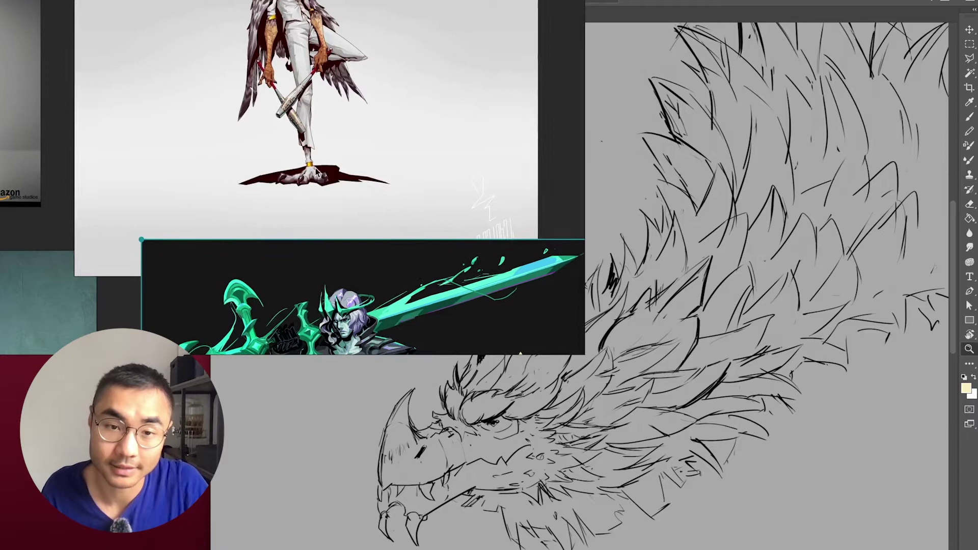
scroll(276, 114, up, 8)
scroll(352, 179, up, 4)
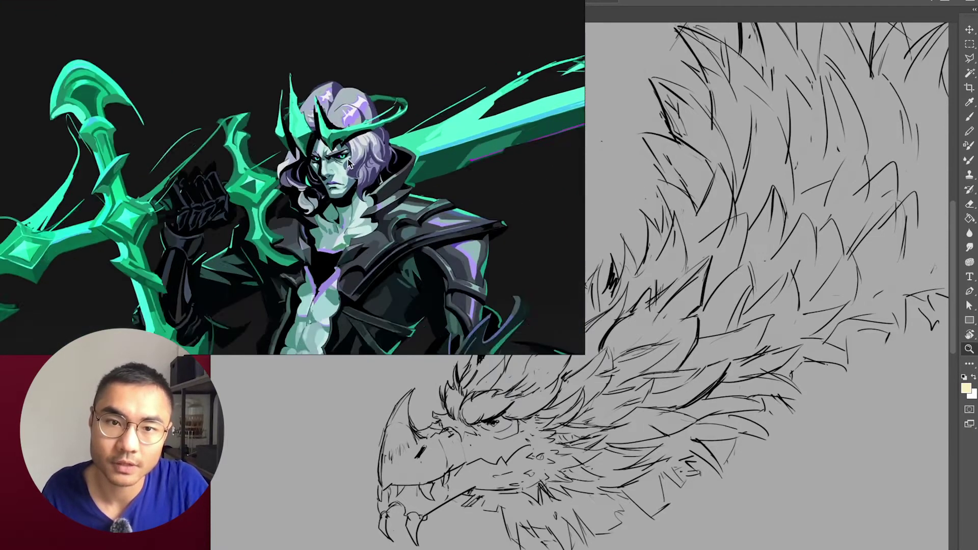
scroll(362, 148, down, 2)
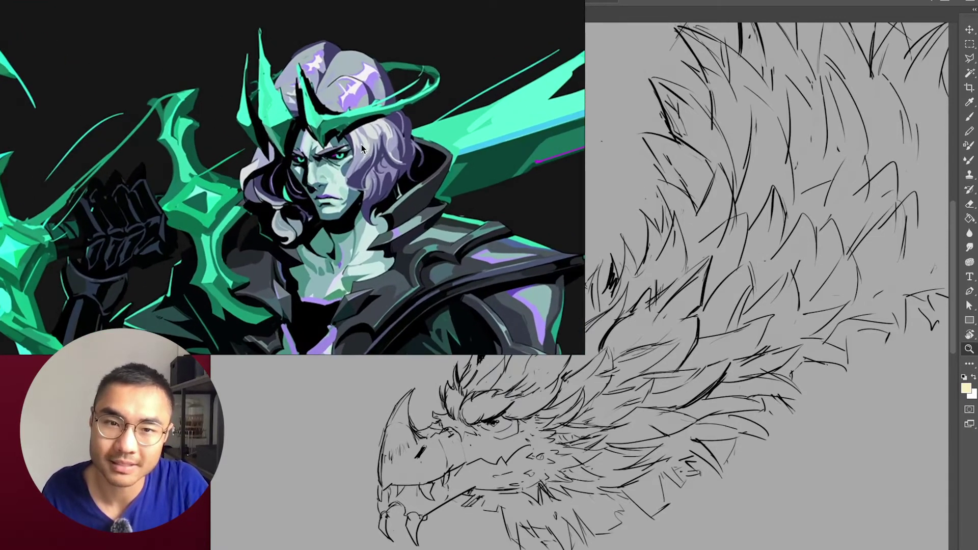
scroll(362, 148, down, 1)
scroll(363, 149, down, 3)
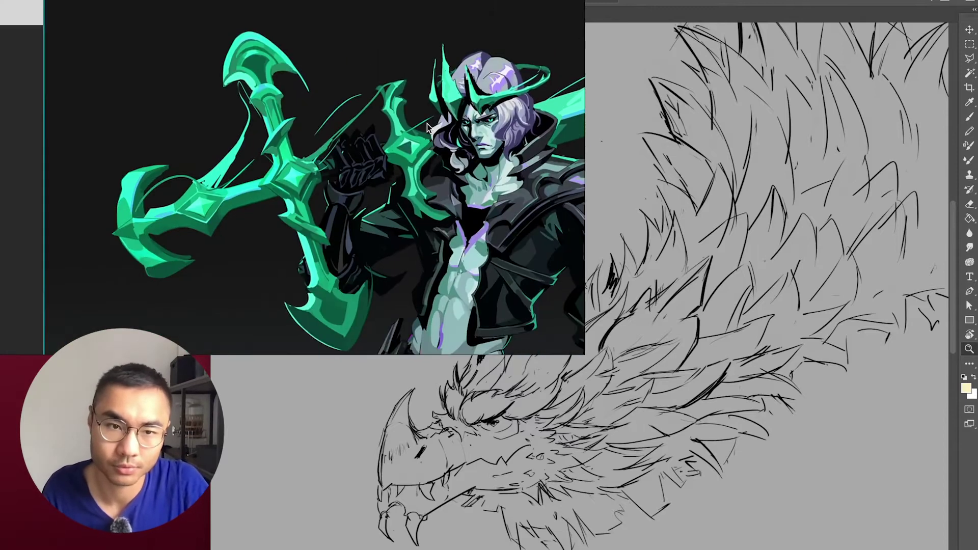
Examine the dark feather masses, wings and skull mask of the raven creatures in the teal moonlit reference
scroll(293, 154, up, 2)
drag(292, 154, 381, 141)
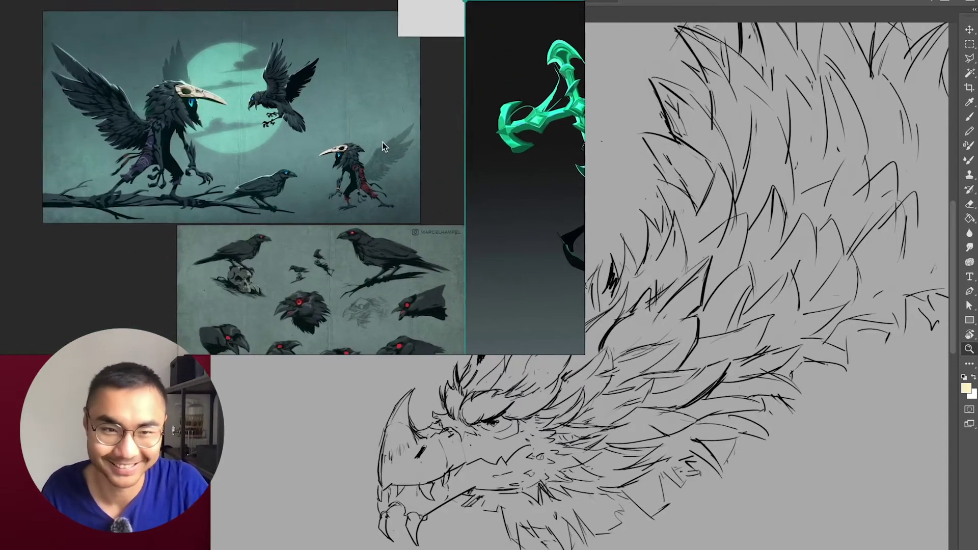
scroll(203, 118, up, 4)
scroll(202, 117, up, 3)
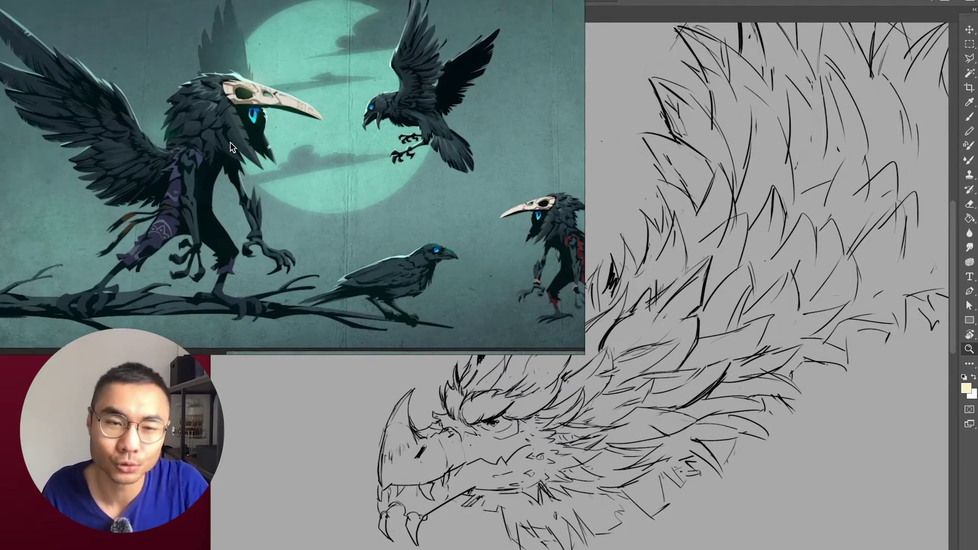
scroll(237, 151, up, 2)
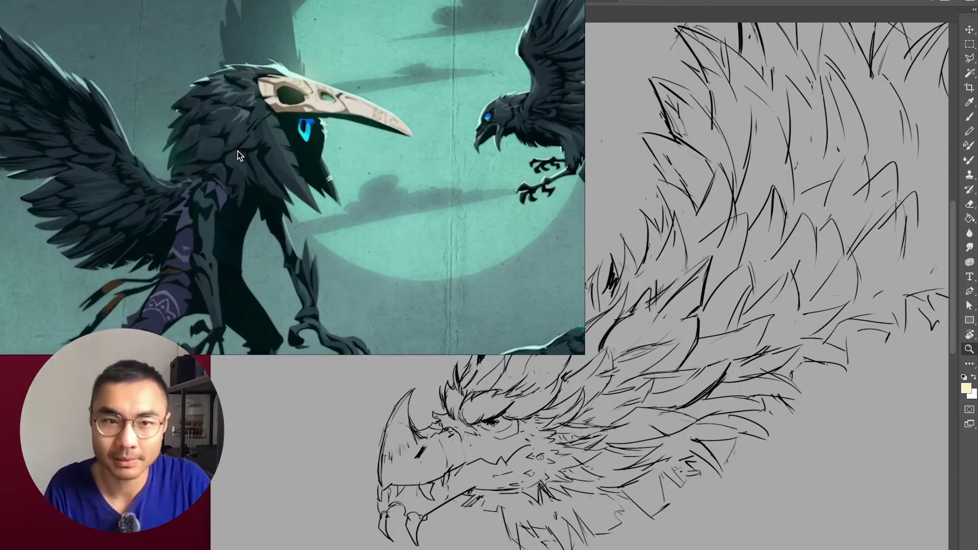
scroll(225, 147, down, 4)
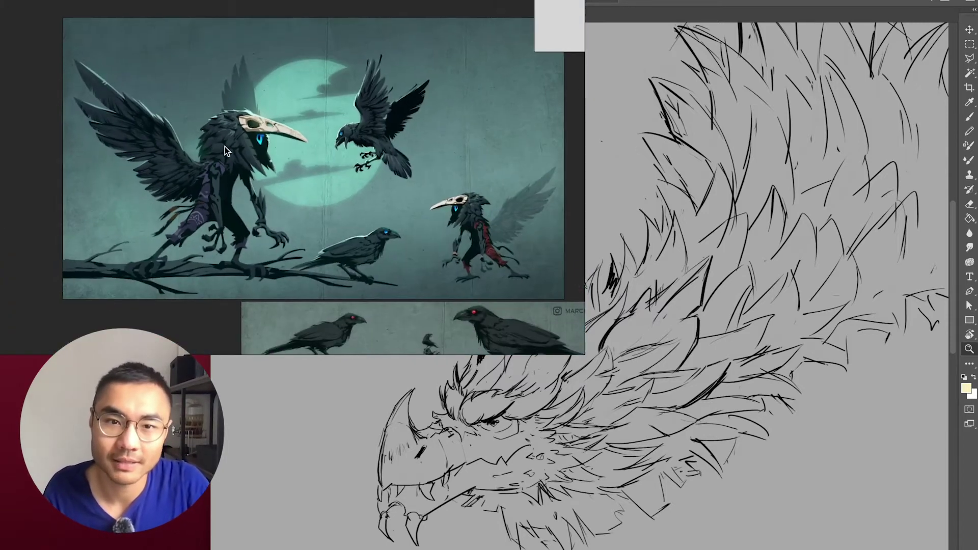
scroll(224, 147, down, 5)
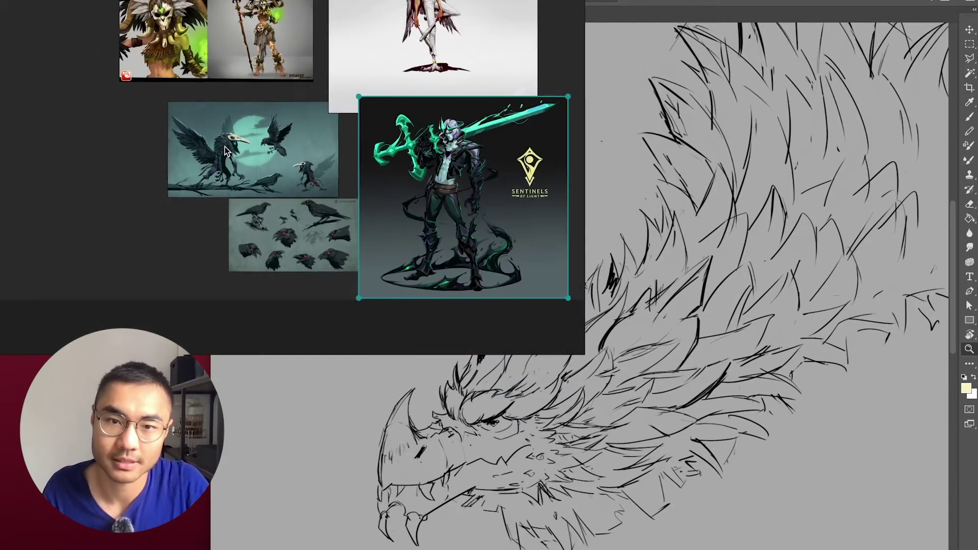
Examine the full figure and head feathers of the white-suited bird character on the reference board
drag(306, 116, 192, 203)
scroll(315, 77, up, 8)
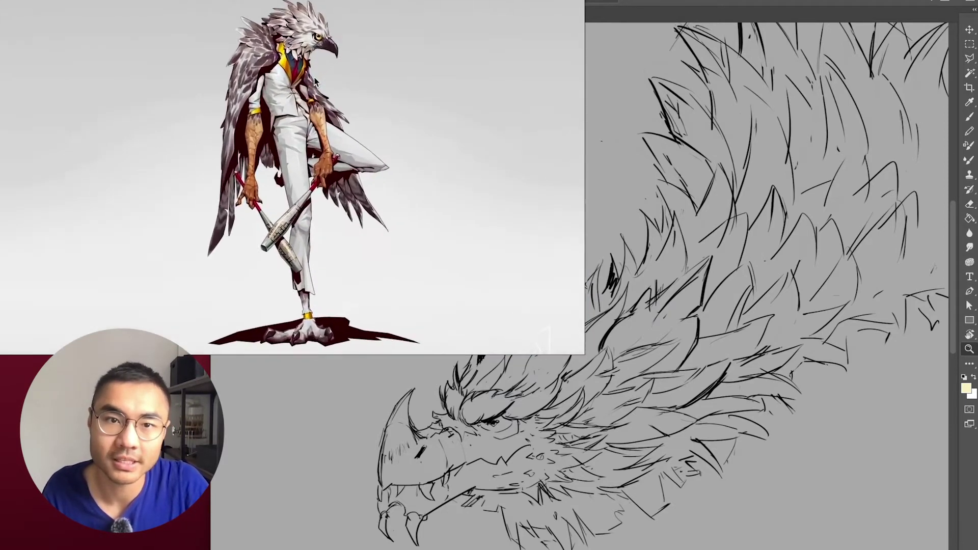
scroll(320, 138, up, 4)
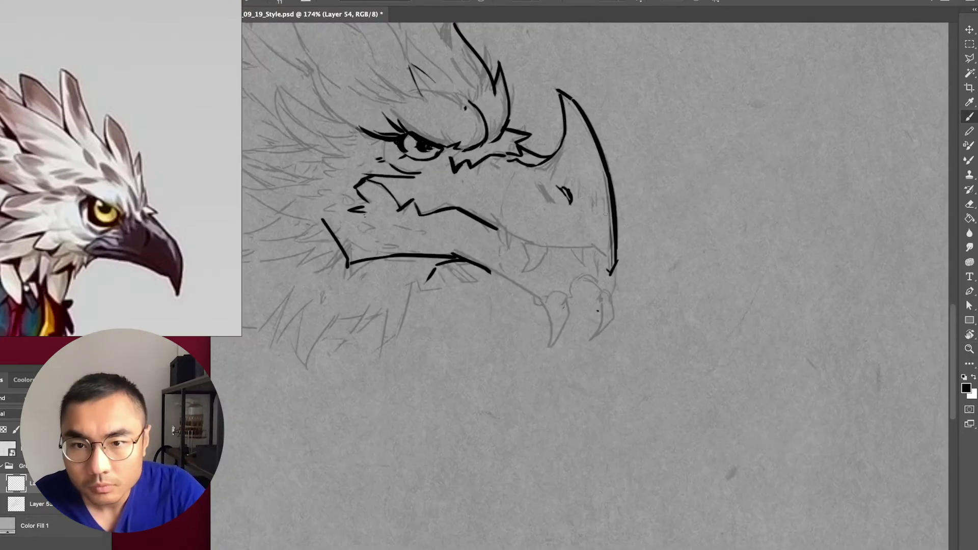
Undo the last stroke and ink the creature's beak and mouth line in black over the faded sketch, erasing excess lines
key(ctrl+z)
drag(525, 258, 611, 272)
key(e)
scroll(155, 177, down, 10)
scroll(154, 176, up, 8)
key(b)
key(e)
Ink the lower jaw with its teeth and the pointed feathers around the cheek and throat
drag(631, 365, 662, 365)
drag(601, 237, 584, 292)
mouse_move(536, 295)
mouse_down()
mouse_move(578, 293)
mouse_move(583, 275)
mouse_up()
drag(457, 245, 558, 306)
drag(543, 242, 561, 247)
drag(653, 264, 612, 264)
drag(658, 200, 713, 200)
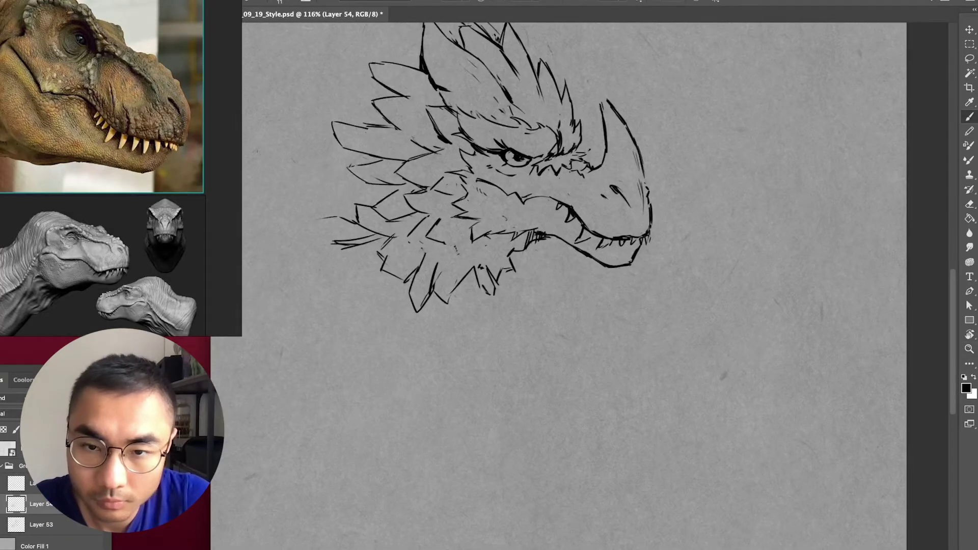
Add small feather strokes to the cheek and strengthen the lines along the jaw and throat
drag(457, 201, 447, 205)
drag(453, 218, 467, 221)
mouse_move(662, 341)
mouse_down()
mouse_move(585, 341)
mouse_move(652, 341)
mouse_up()
drag(571, 247, 606, 248)
drag(529, 236, 546, 244)
drag(498, 230, 494, 235)
drag(599, 216, 507, 190)
Ink layered pointed feathers on the crown and back of the head, following the faded sketch
key(super+shift+h)
key(e)
mouse_move(448, 231)
mouse_down()
mouse_move(470, 230)
mouse_move(421, 170)
mouse_up()
drag(433, 174, 483, 164)
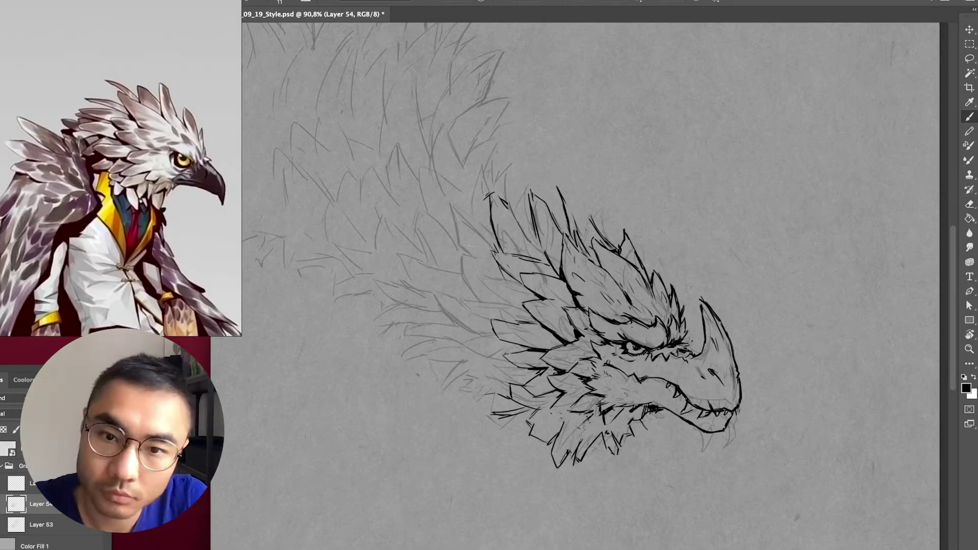
mouse_move(468, 370)
mouse_down()
mouse_move(432, 305)
mouse_move(530, 298)
mouse_up()
drag(453, 262, 505, 275)
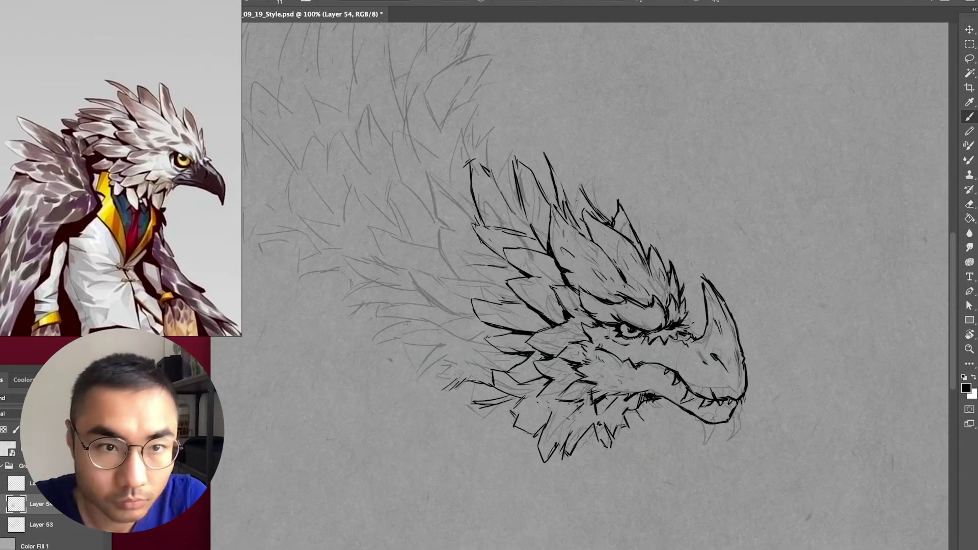
Erase stray lines and extend the neck with larger spiky feathers and dark shadow shapes under the jaw
scroll(419, 389, up, 1)
key(e)
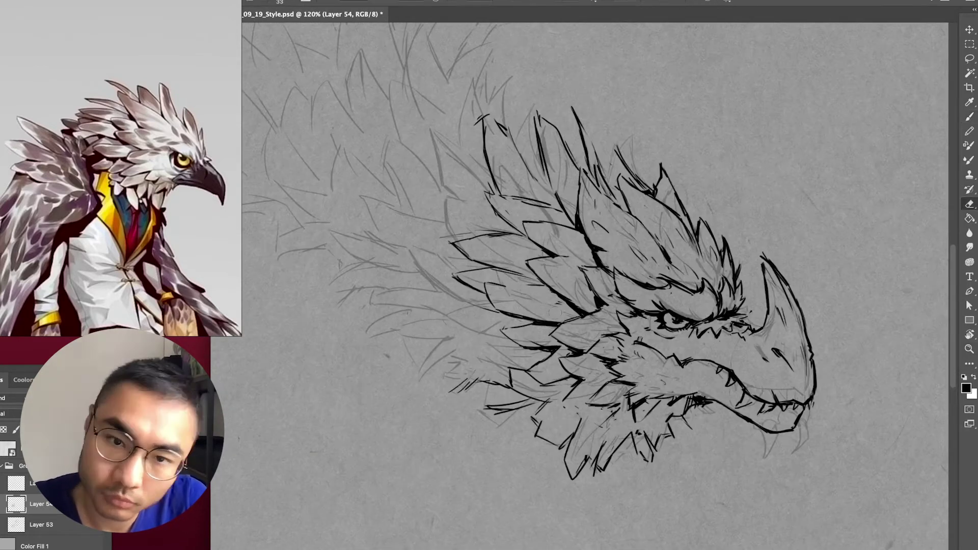
scroll(579, 309, down, 3)
mouse_move(578, 309)
mouse_down()
mouse_move(480, 299)
mouse_move(480, 219)
mouse_up()
scroll(480, 299, up, 3)
drag(433, 332, 468, 325)
drag(468, 337, 505, 337)
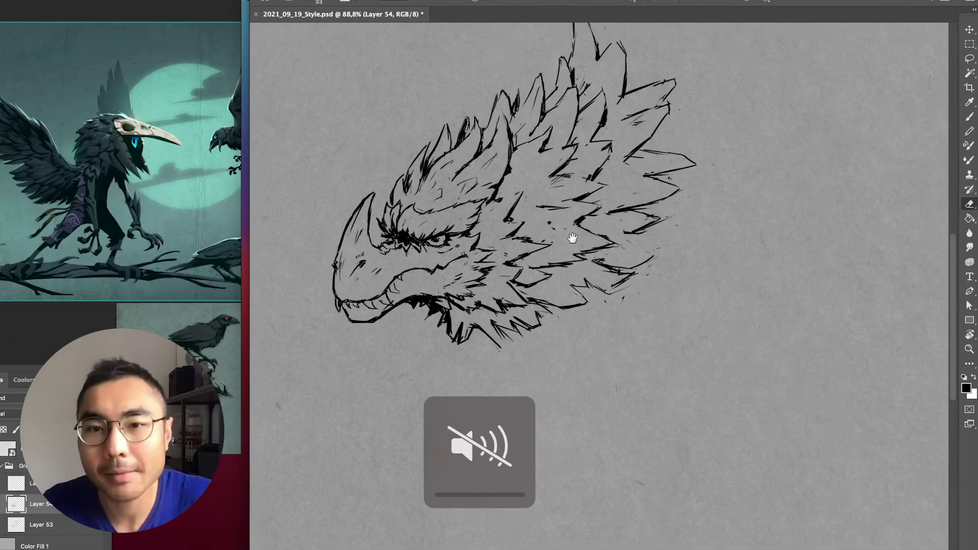
Erase the cluttered feathers on the crown and redraw them as larger, simpler pointed shapes
drag(572, 236, 590, 253)
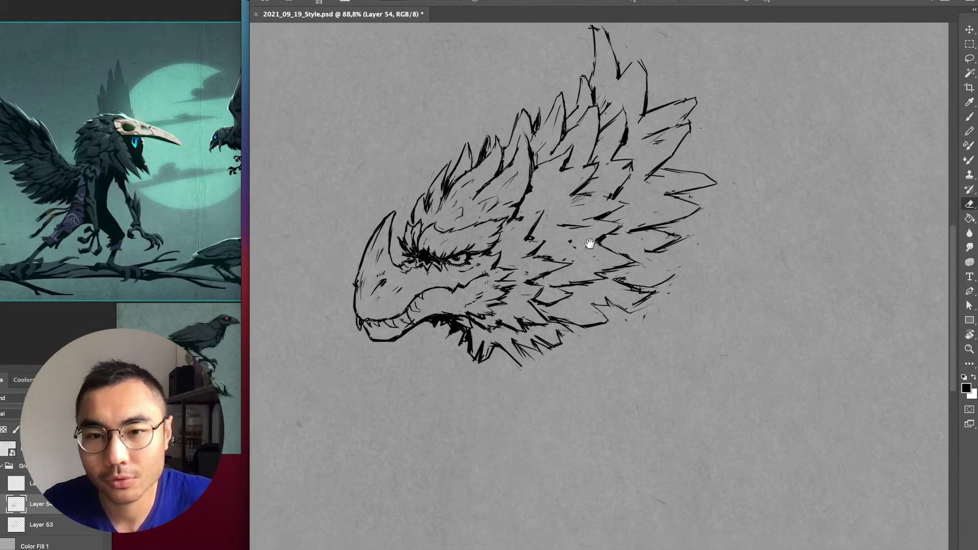
scroll(590, 254, down, 2)
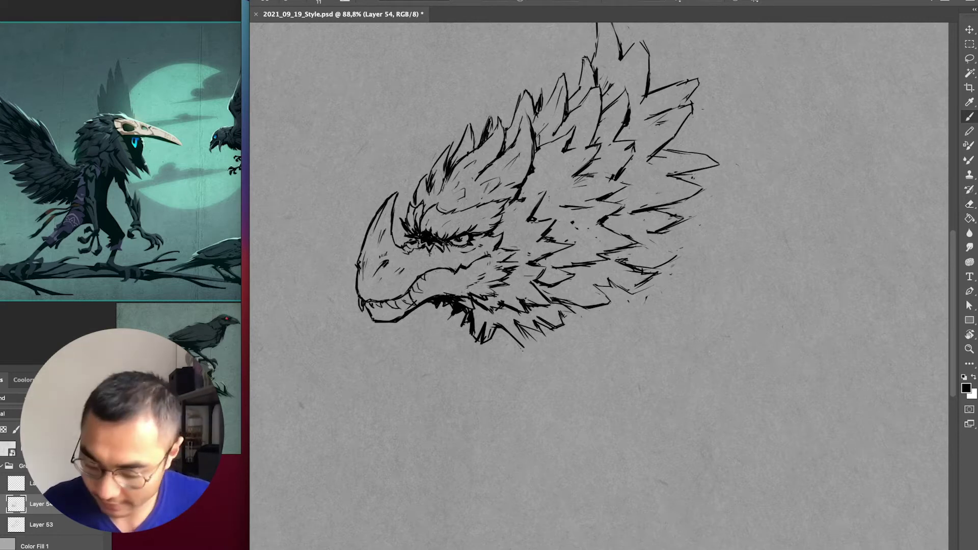
key(z)
drag(641, 250, 549, 270)
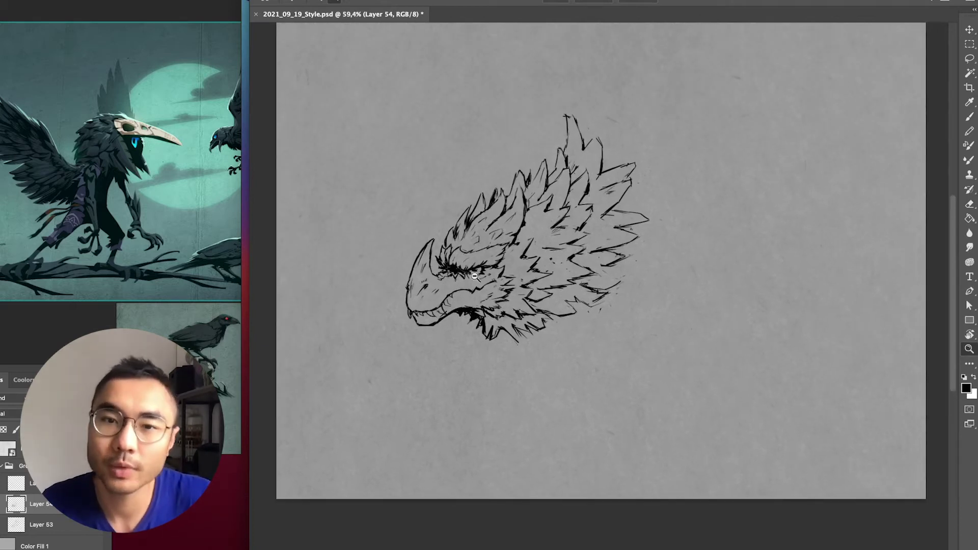
key(e)
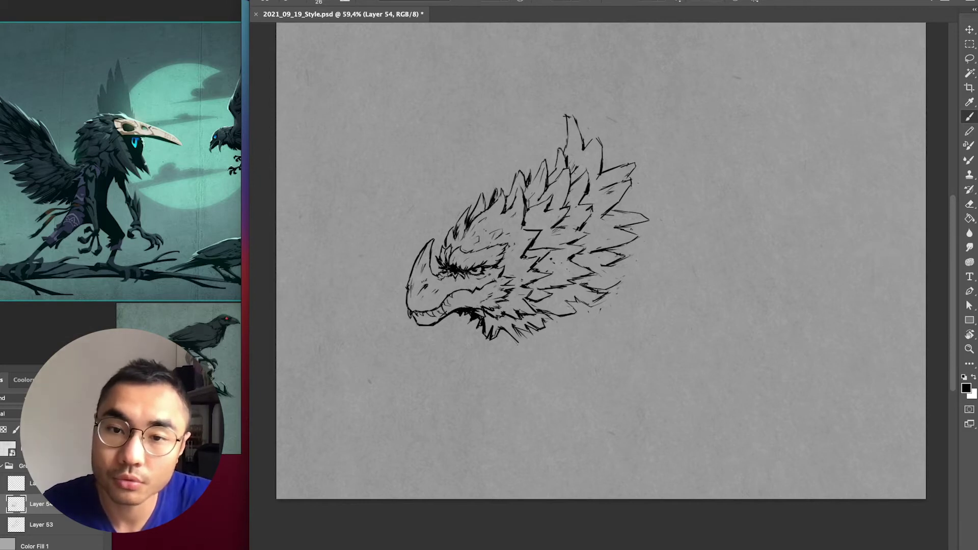
mouse_move(511, 207)
mouse_down()
mouse_move(504, 213)
mouse_move(516, 187)
mouse_move(475, 214)
mouse_up()
key(b)
key(e)
mouse_move(518, 232)
mouse_down()
mouse_move(536, 232)
mouse_move(523, 162)
mouse_up()
key(b)
drag(468, 194, 534, 133)
key(e)
key(b)
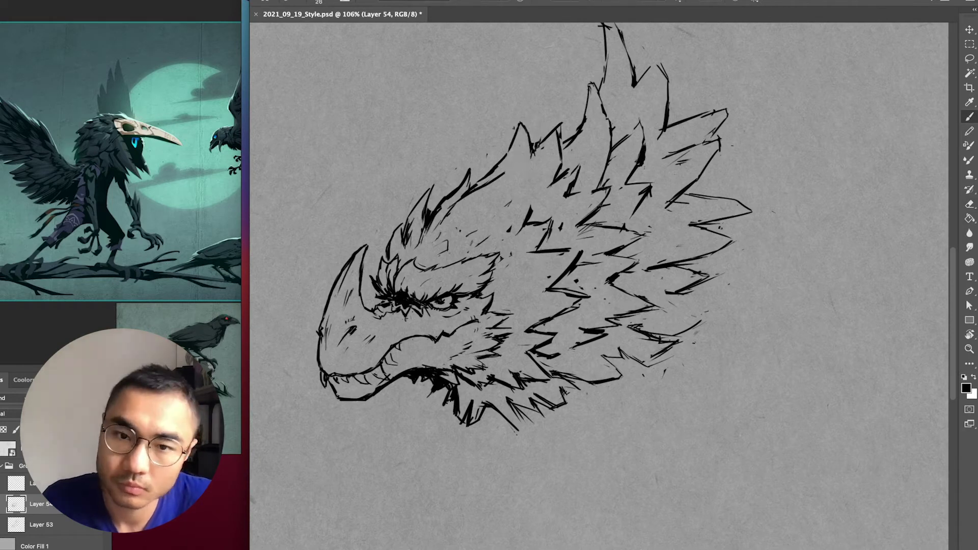
Redraw the brow and crown feathers with bolder strokes and refine the dark area around the eye, adjusting the brush and eraser
key(e)
key(b)
drag(479, 189, 512, 162)
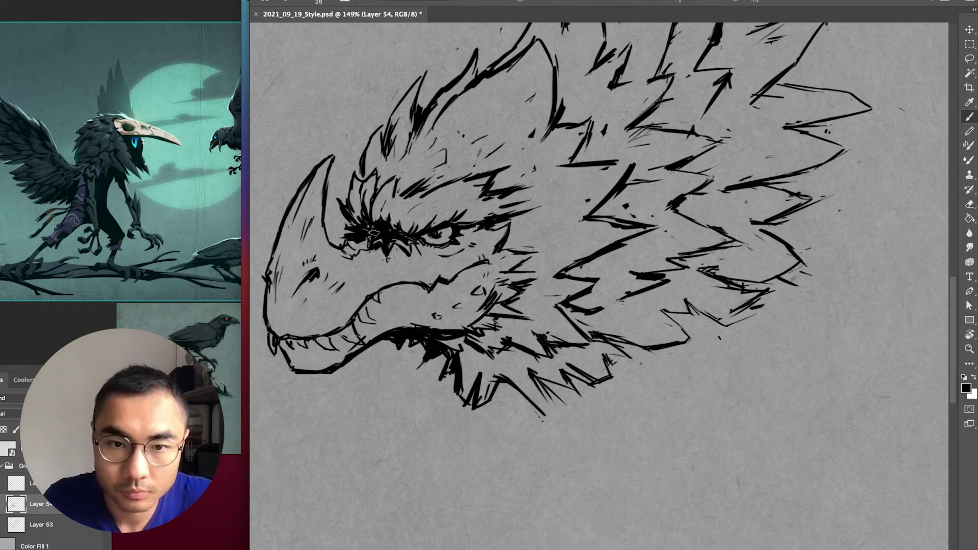
drag(369, 235, 415, 249)
key(e)
drag(393, 230, 403, 229)
right_click(387, 217)
key(Return)
key(b)
right_click(383, 193)
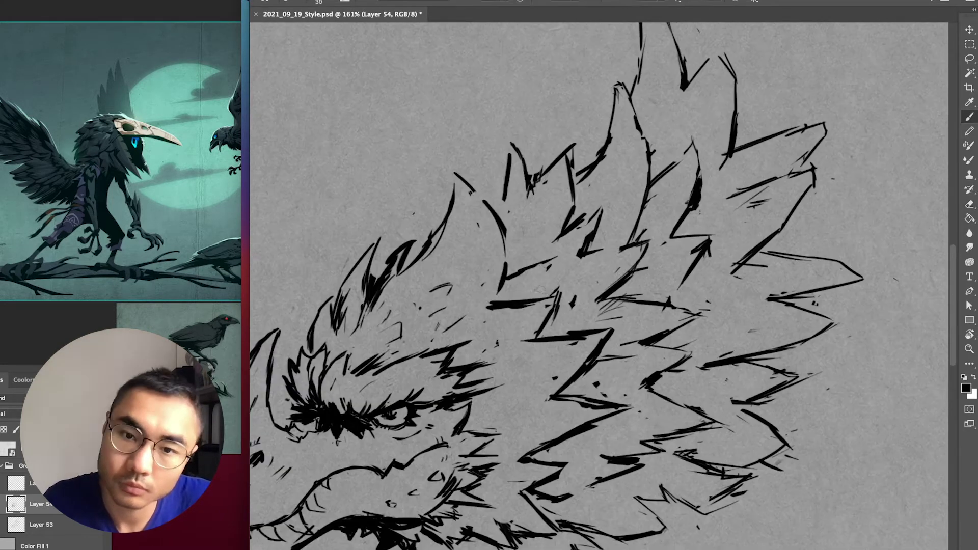
Fade the inked head line art so that it serves as a guide for blocking in shapes
key(z)
mouse_move(627, 372)
mouse_down()
mouse_move(564, 371)
mouse_move(606, 357)
mouse_up()
key(super+z)
key(super+z)
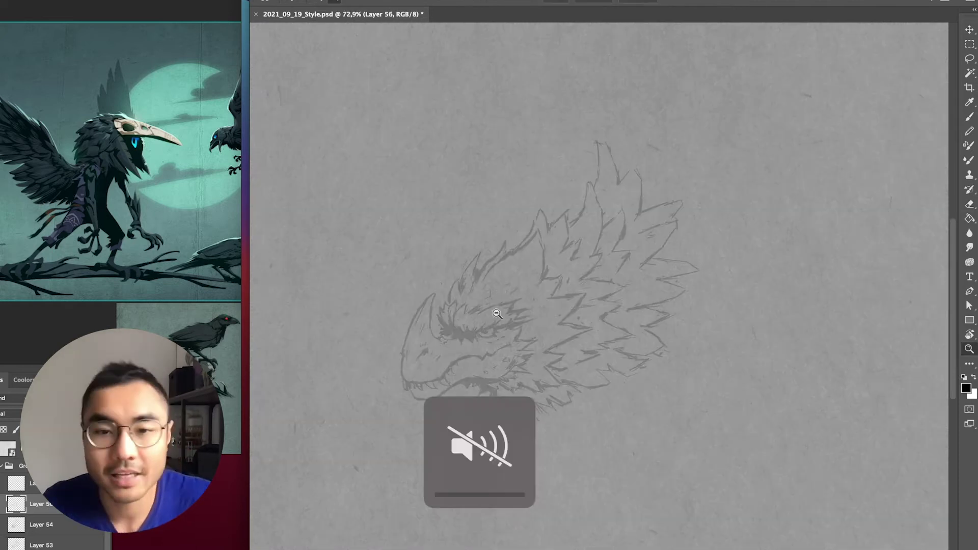
mouse_move(466, 315)
mouse_down()
mouse_move(497, 330)
mouse_move(488, 319)
mouse_up()
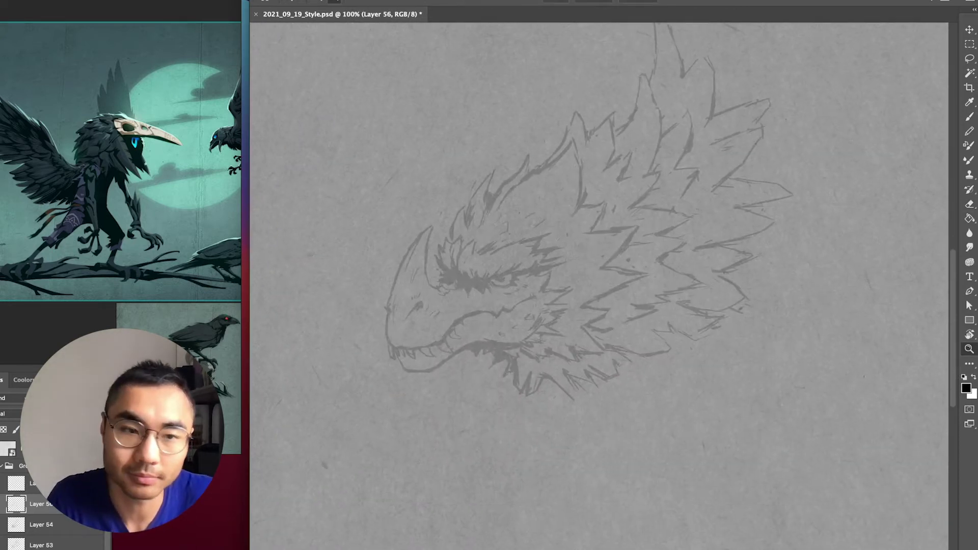
Outline the throat and neck feathers with the Polygonal Lasso and fill them into the head's dark grey silhouette mask
key(F10)
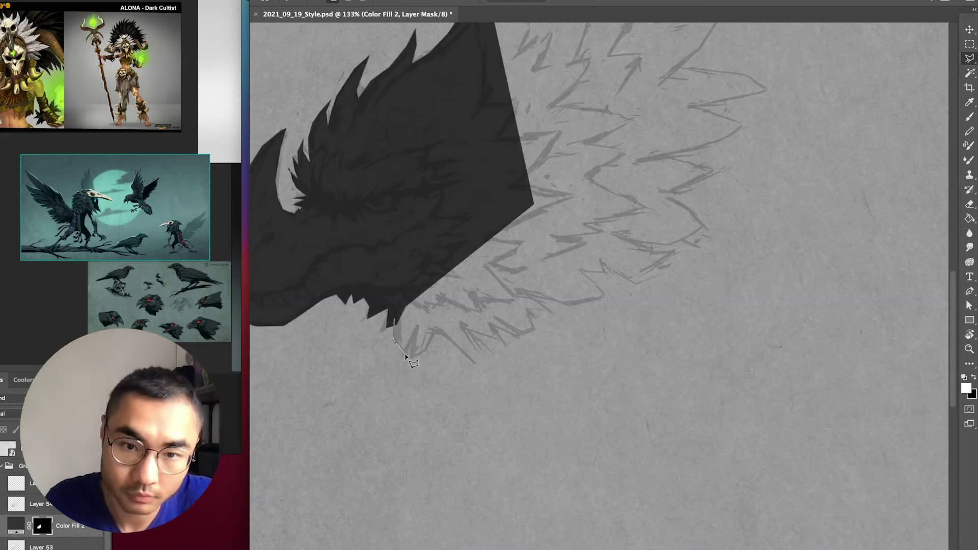
click(435, 329)
click(474, 364)
click(492, 319)
click(517, 334)
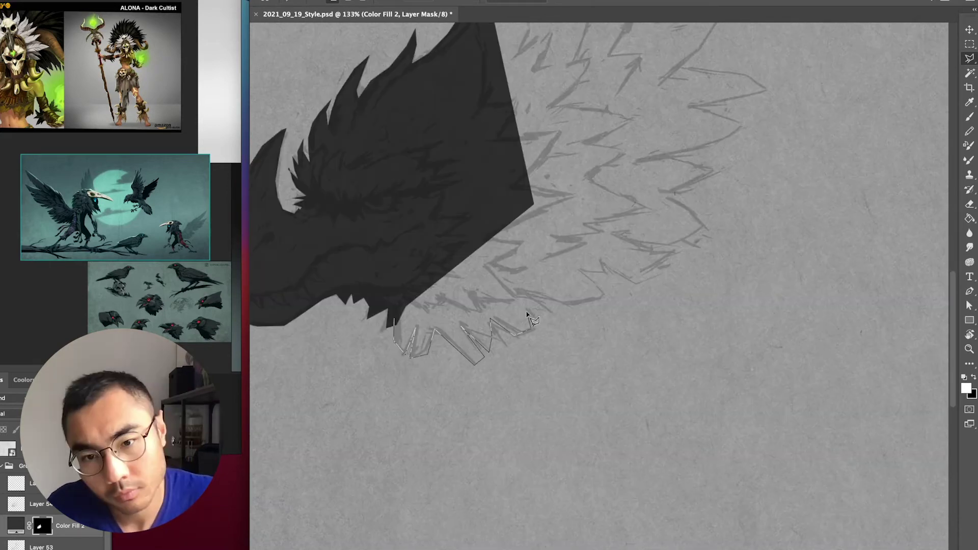
key(F10)
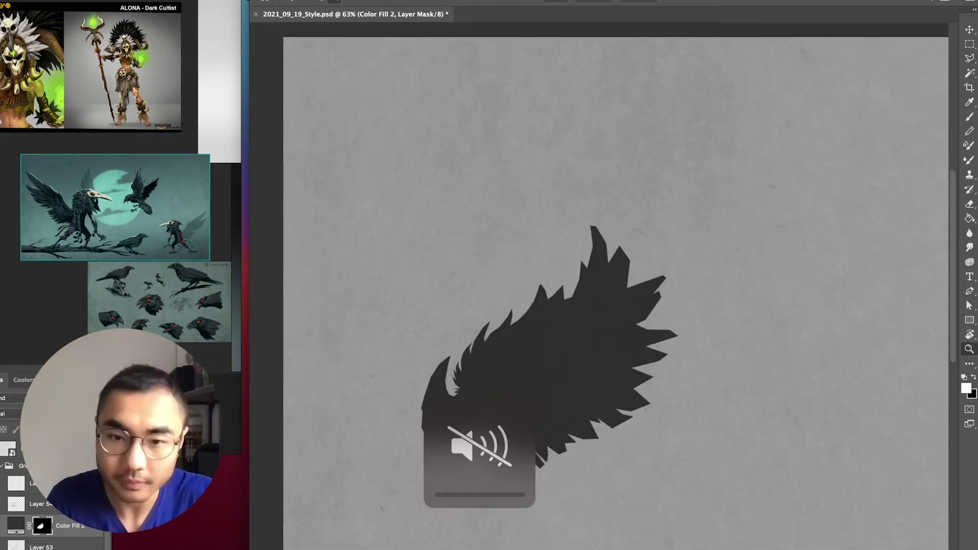
Examine the overall shape and feathered edge of the dark head silhouette with the line art hidden
key(ctrl+0)
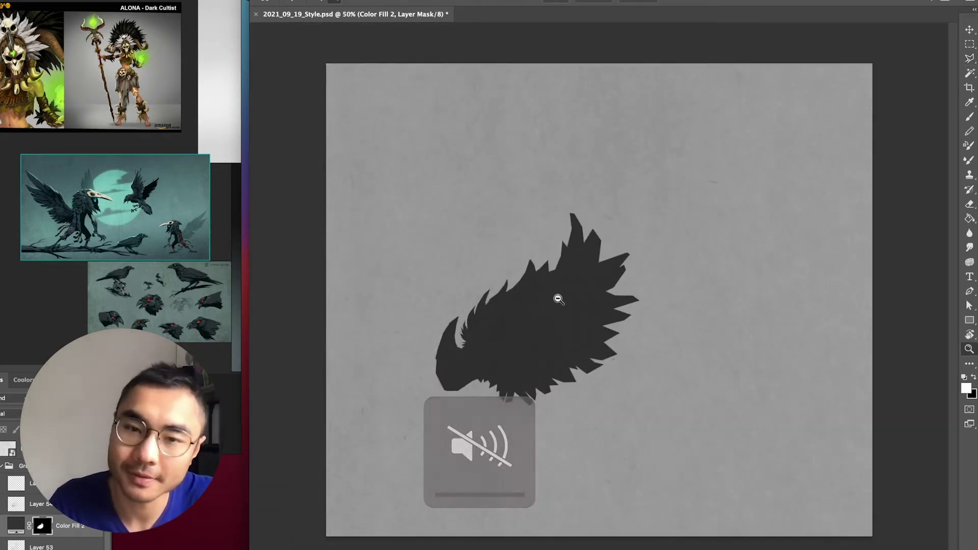
scroll(572, 305, up, 3)
drag(572, 353, 583, 306)
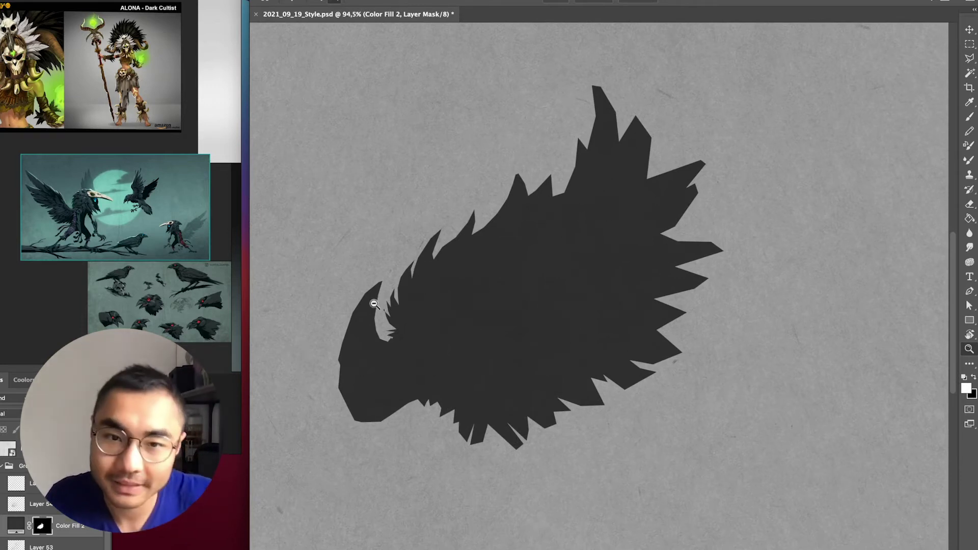
drag(489, 216, 550, 192)
drag(534, 303, 473, 326)
drag(513, 373, 488, 285)
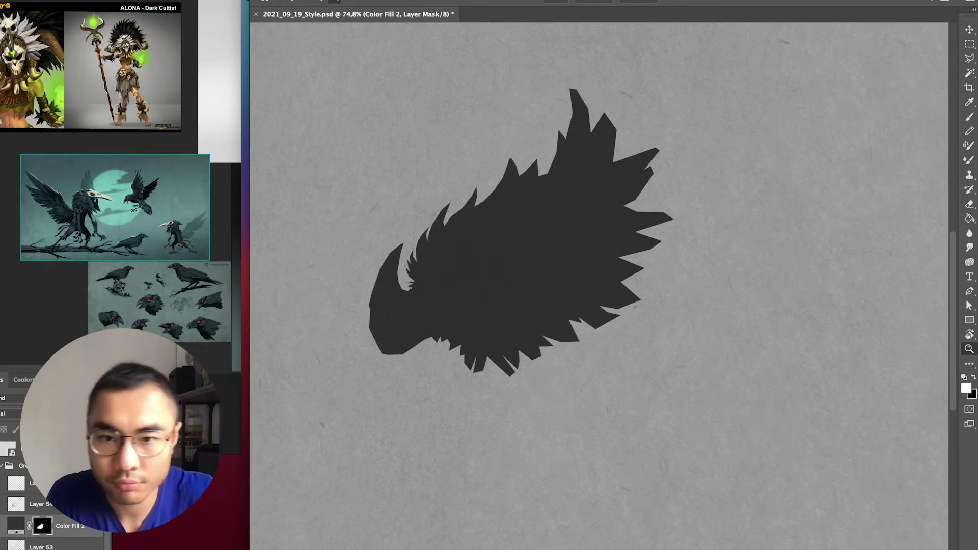
key(9)
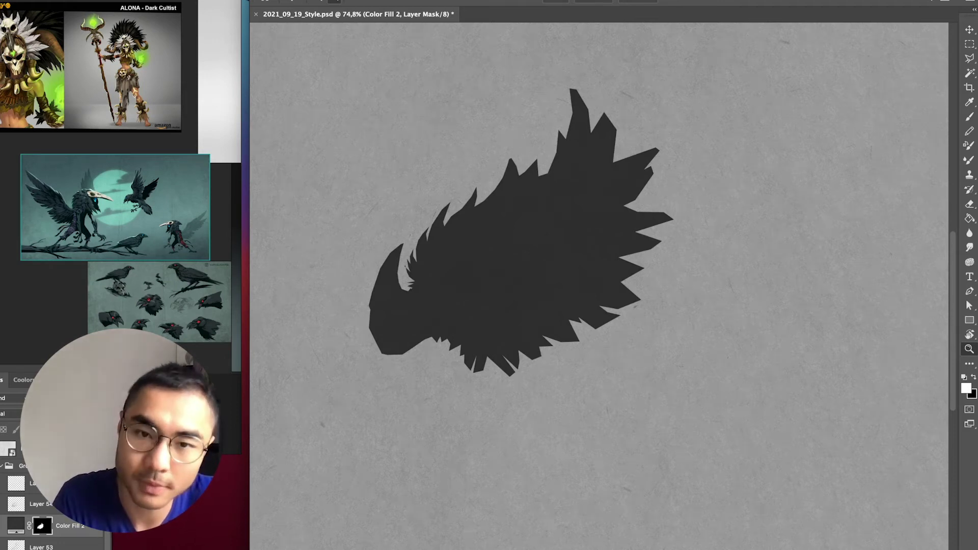
Show the line art, add a mid-grey solid colour fill layer, clip it to the head silhouette and invert its mask
click(41, 504)
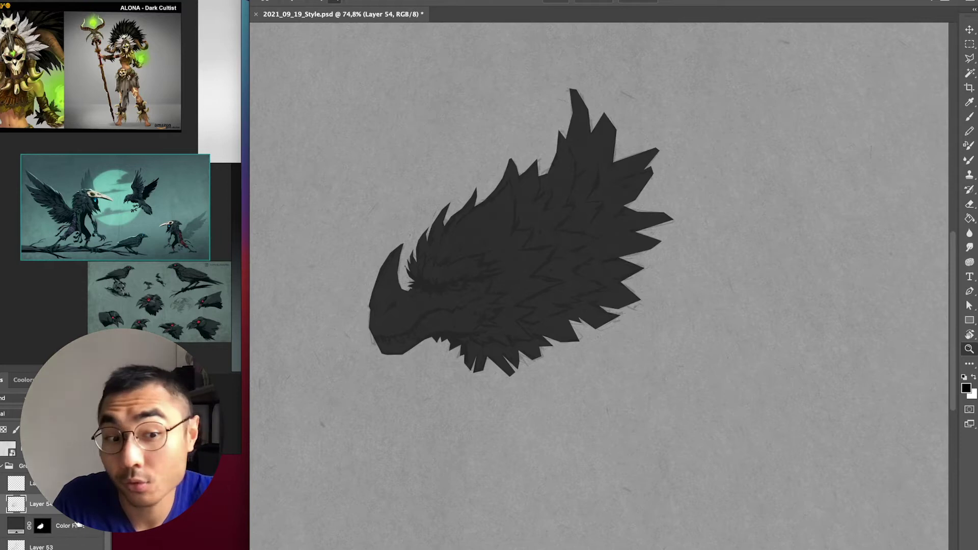
click(16, 526)
click(51, 549)
click(349, 264)
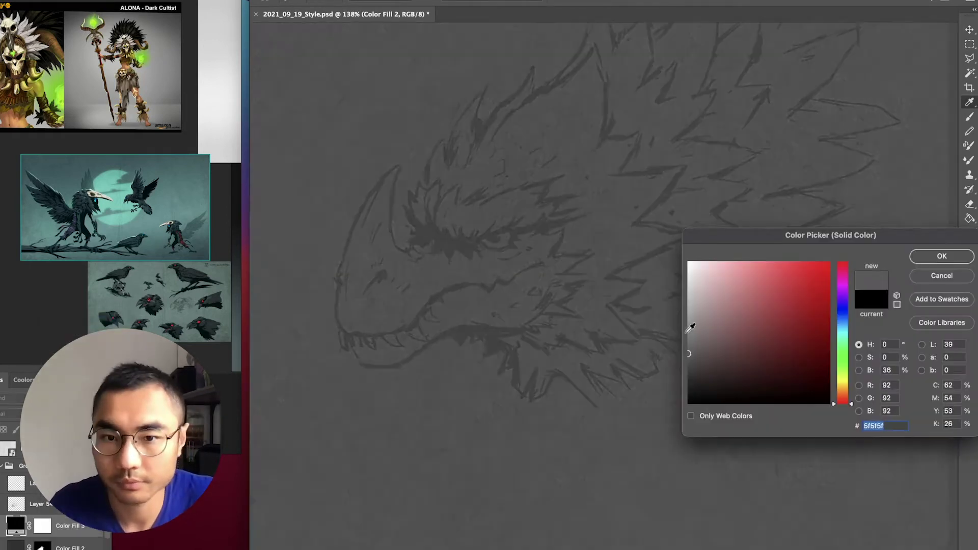
key(Return)
key(super+alt+g)
key(super+i)
Select the beak and face with the Polygonal Lasso, following the jagged feather edge behind the cheek and above the brow
key(l)
click(345, 154)
click(301, 240)
click(298, 372)
click(346, 426)
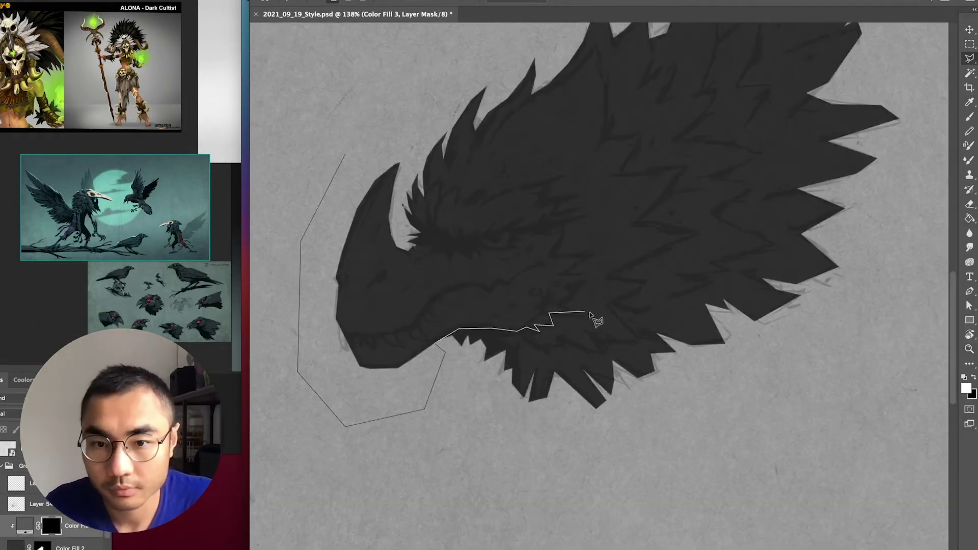
click(573, 212)
click(552, 213)
click(562, 192)
click(542, 198)
click(550, 181)
click(521, 191)
click(523, 183)
click(479, 202)
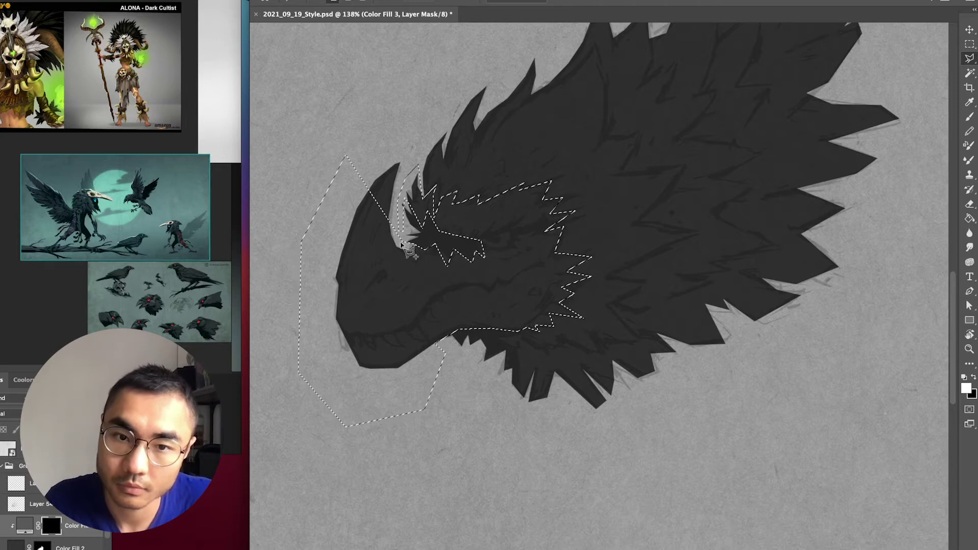
drag(402, 238, 417, 203)
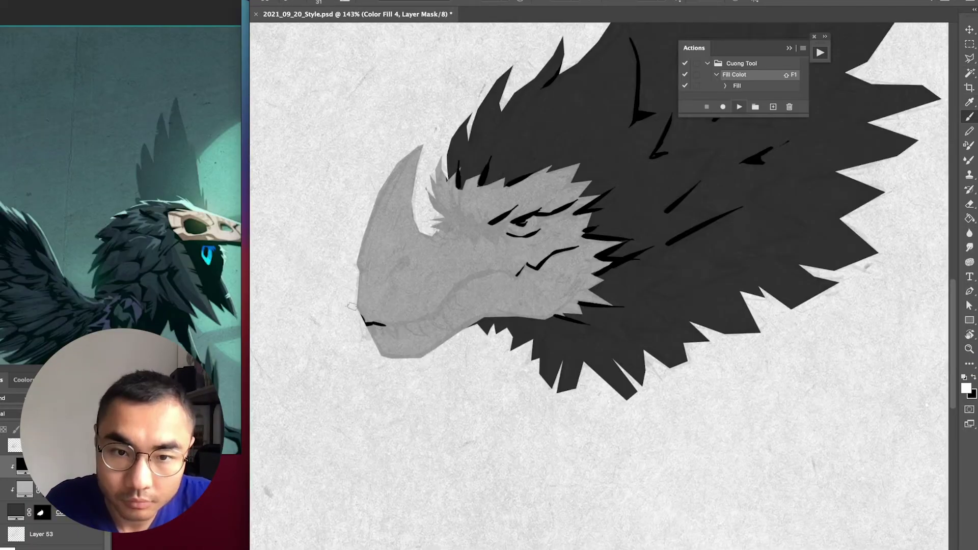
Paint the mouth line and nostril in black on the light grey face through the fill layer's mask
drag(437, 315, 517, 274)
drag(390, 279, 411, 260)
drag(601, 153, 545, 235)
scroll(544, 236, down, 2)
Paint black accent strokes on the nostril, mouth line, crown and brow feathers through the Color Fill 4 mask
drag(416, 257, 470, 225)
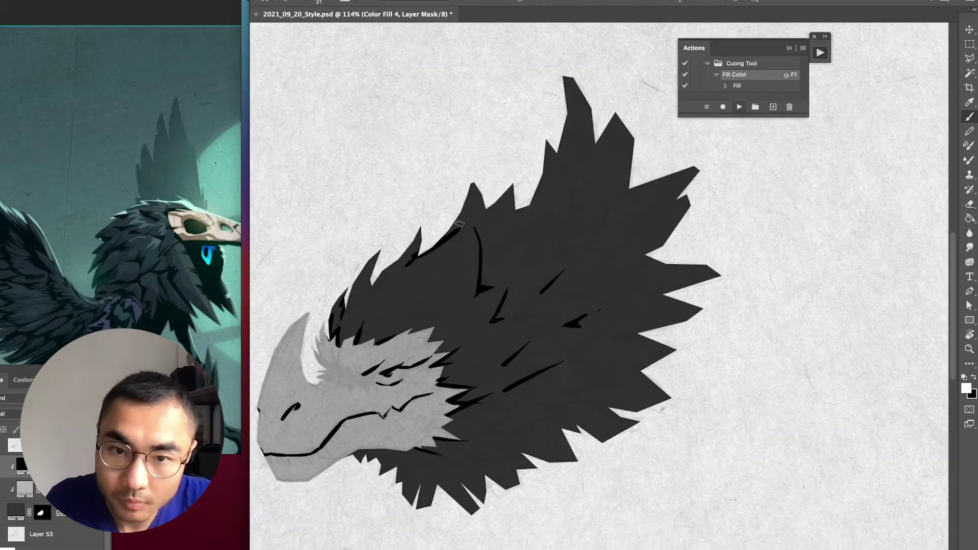
key(super+z)
drag(536, 226, 511, 132)
scroll(454, 218, left, 3)
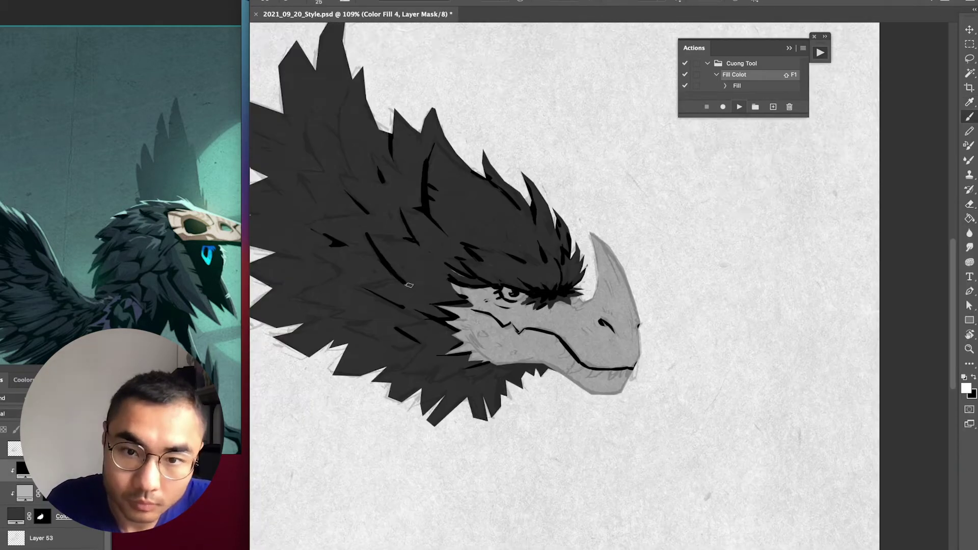
scroll(599, 286, down, 3)
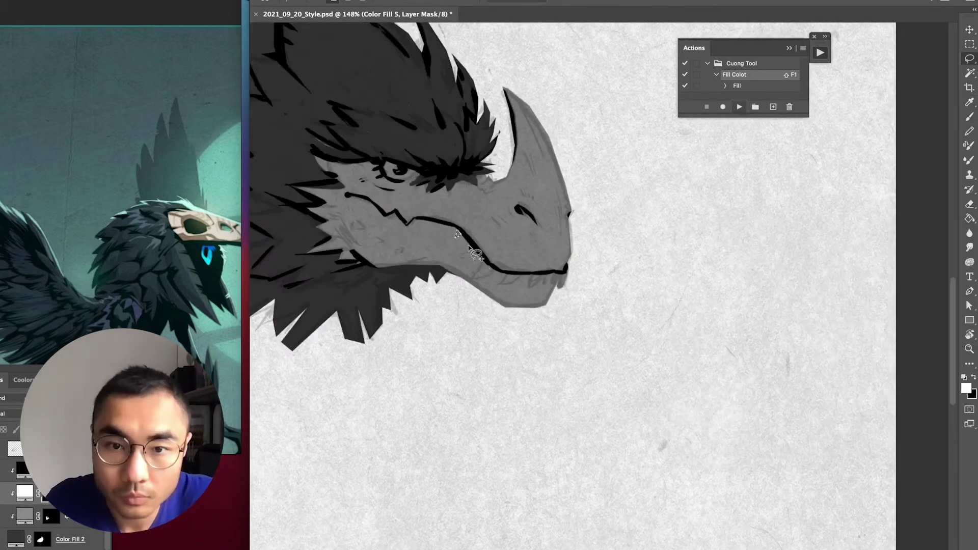
Block in white teeth along the mouth line with the Lasso and outline the lower jaw in black
drag(457, 232, 563, 279)
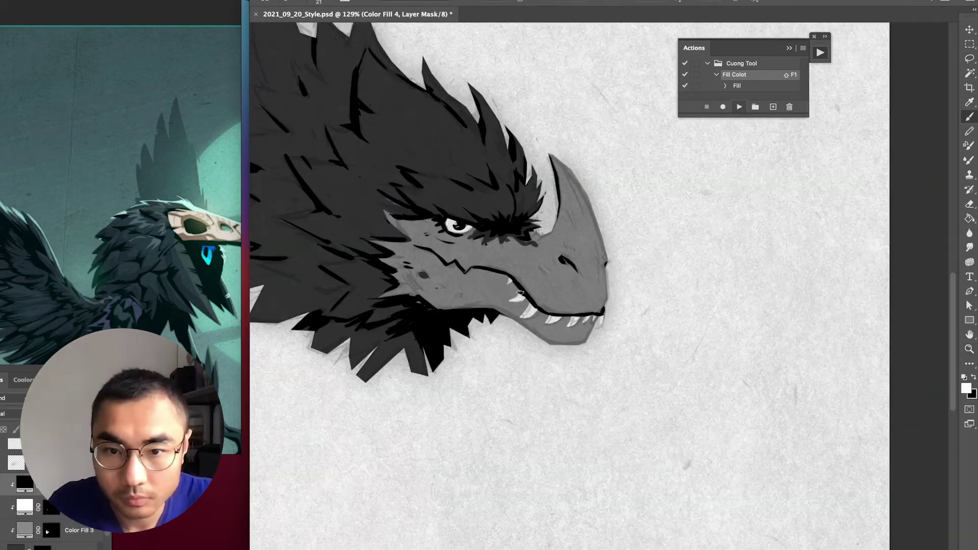
key(e)
key(b)
drag(549, 344, 589, 338)
drag(518, 323, 520, 286)
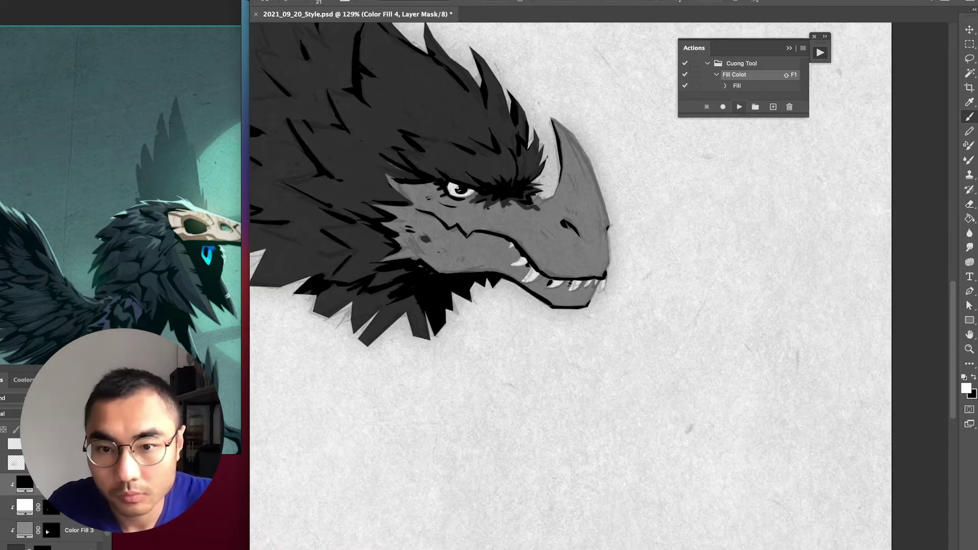
Paint black contour accents on the beak tip, around the nostril and along the mouth on the Color Fill 4 mask
drag(599, 213, 600, 247)
drag(595, 219, 553, 243)
mouse_move(473, 221)
mouse_down()
mouse_move(491, 232)
mouse_move(510, 222)
mouse_up()
mouse_move(497, 208)
mouse_down()
mouse_move(513, 207)
mouse_move(498, 238)
mouse_up()
drag(516, 255, 540, 272)
Paint solid black shadows across the lower neck feathers and add black tips to the feathers behind the cheek
key(e)
key(b)
mouse_move(407, 229)
mouse_down()
mouse_move(448, 193)
mouse_move(629, 357)
mouse_up()
drag(379, 203, 405, 247)
drag(370, 253, 401, 298)
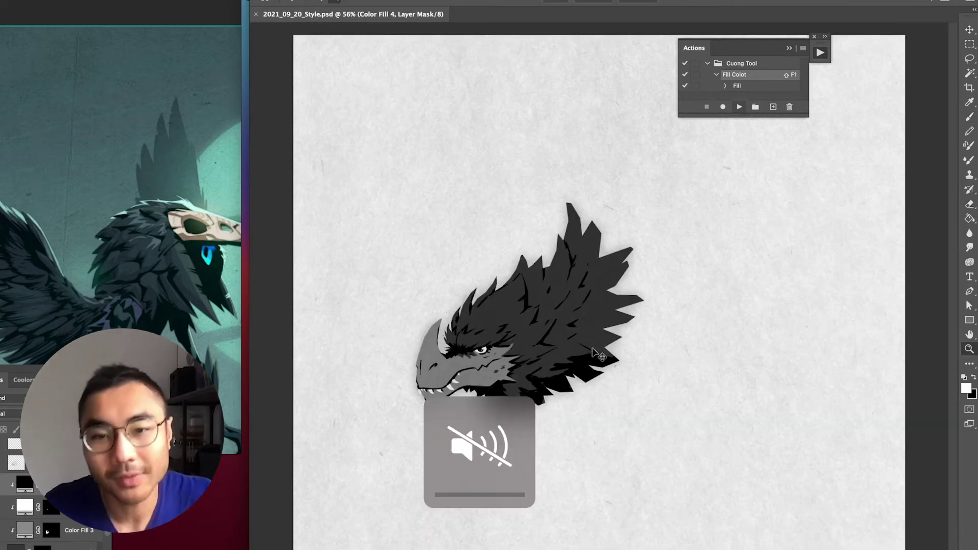
Close the floating Actions panel and review the whole head at different sizes
scroll(586, 329, up, 3)
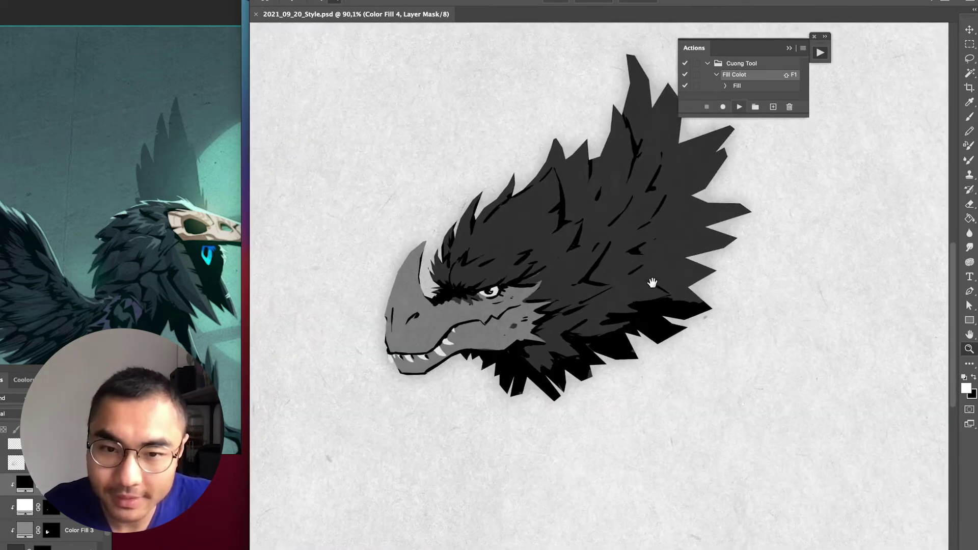
scroll(563, 281, down, 2)
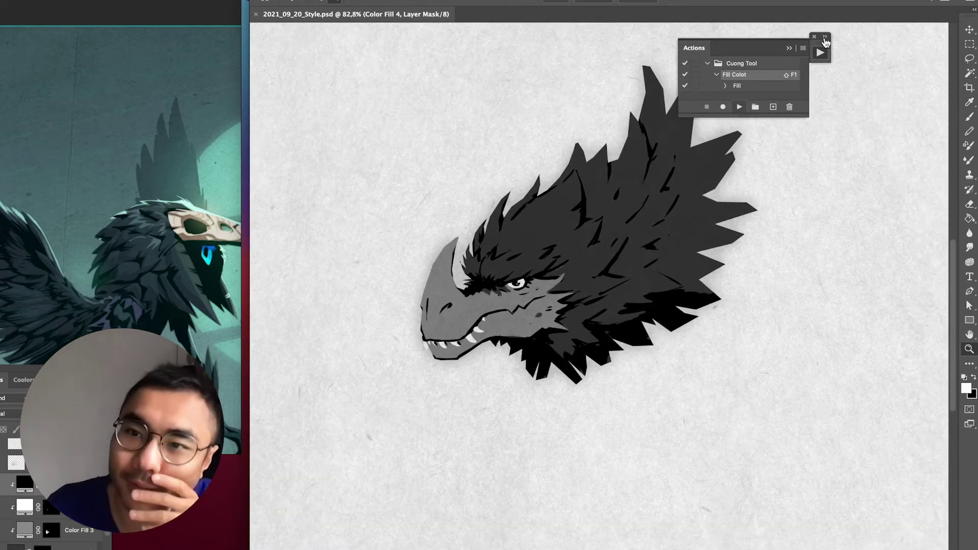
click(814, 36)
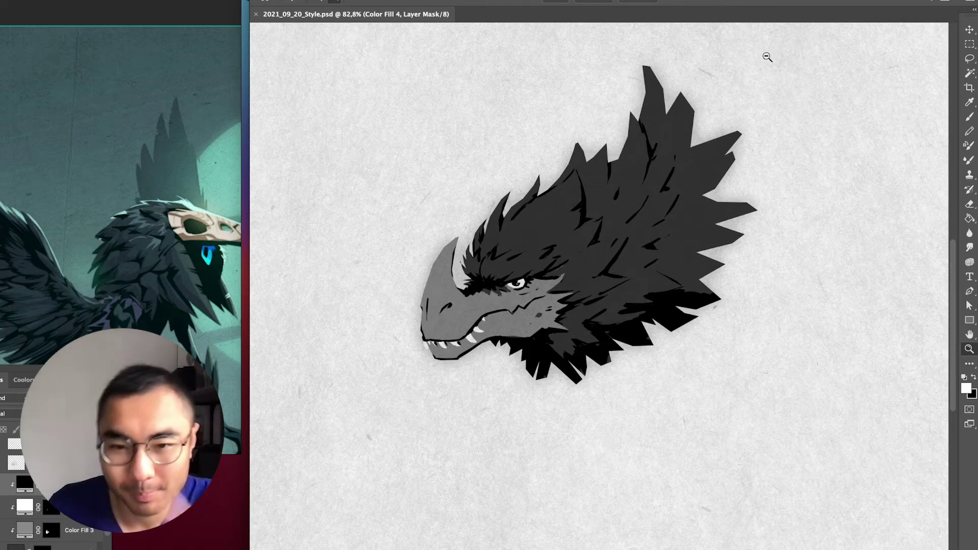
scroll(657, 240, down, 4)
scroll(520, 429, up, 3)
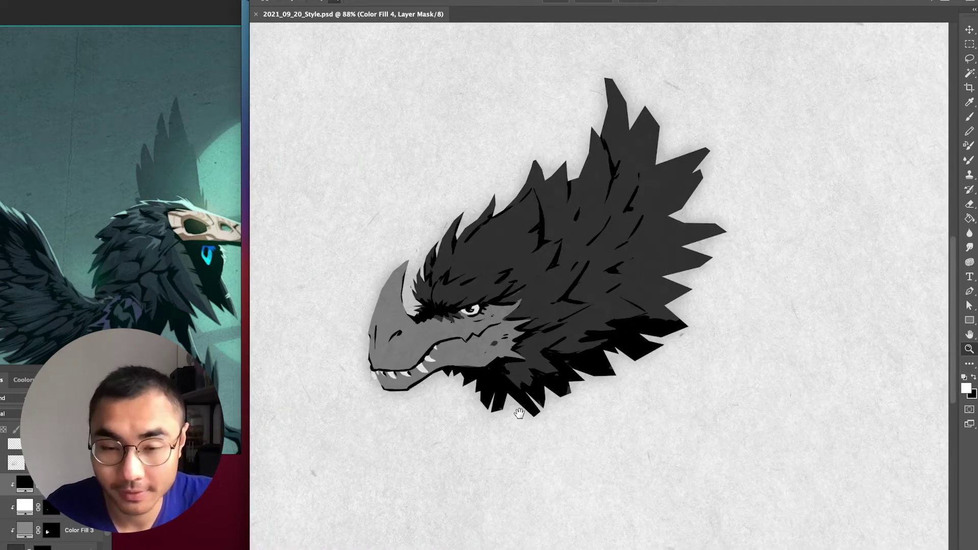
Dot darker spots on the cheek, jaw and beneath the eye by erasing from the Color Fill 3 mask
key(e)
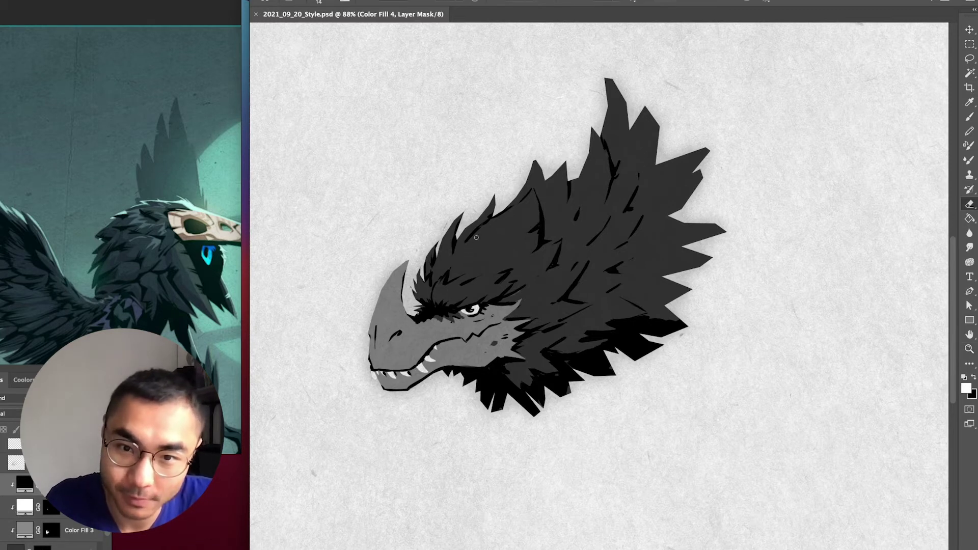
key(b)
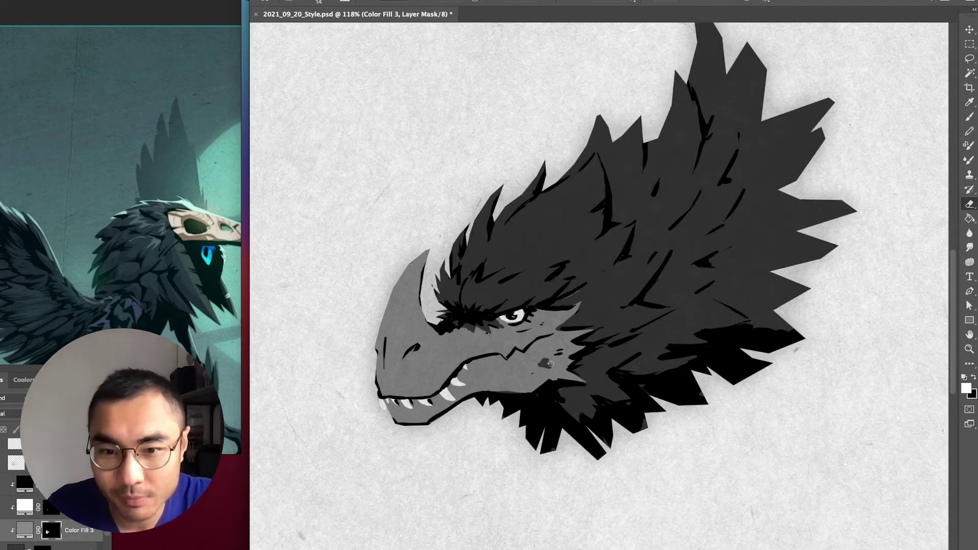
click(527, 377)
click(494, 385)
key(z)
mouse_move(548, 336)
mouse_down()
mouse_move(496, 301)
mouse_move(548, 336)
mouse_up()
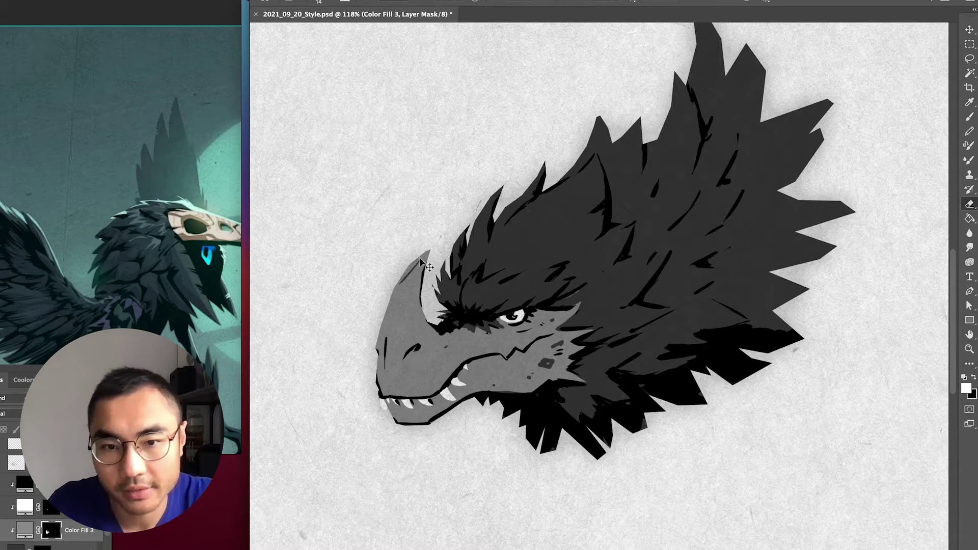
scroll(416, 255, down, 3)
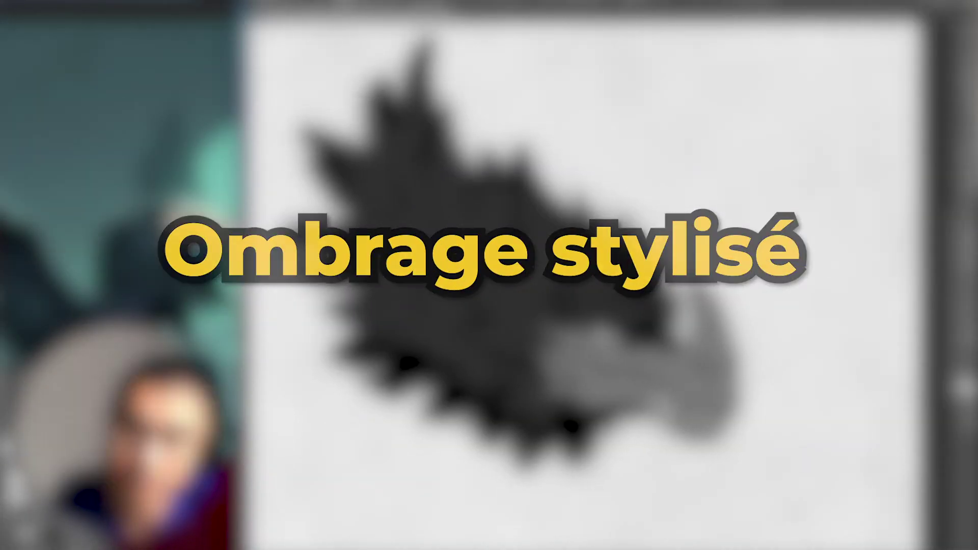
Refine the black feather markings on the nape and crest through the Color Fill 4 mask
drag(434, 284, 377, 250)
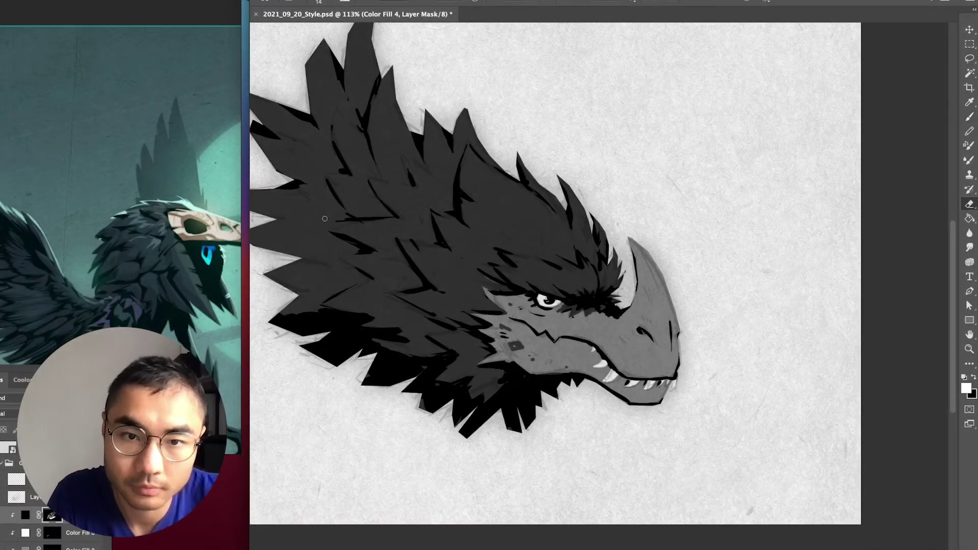
drag(365, 202, 373, 188)
scroll(372, 187, up, 3)
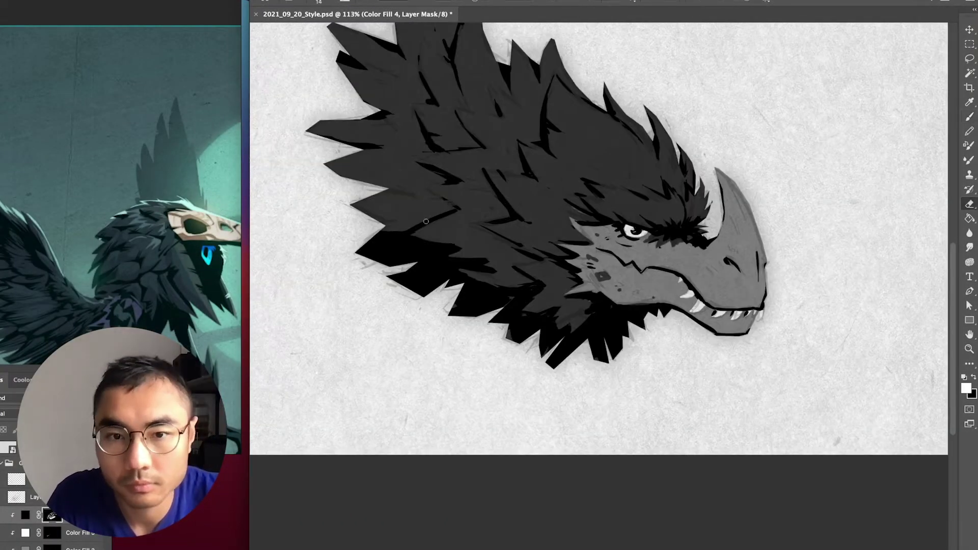
scroll(389, 170, right, 4)
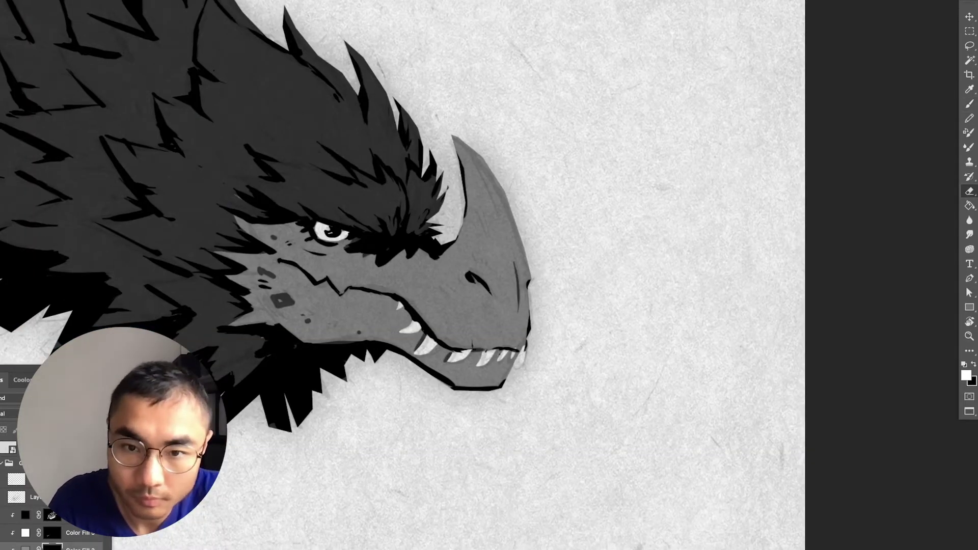
Refine the cheek spots and add slightly lighter grey patches to the brow and crown feathers on a clipped fill layer
key(z)
drag(377, 326, 327, 342)
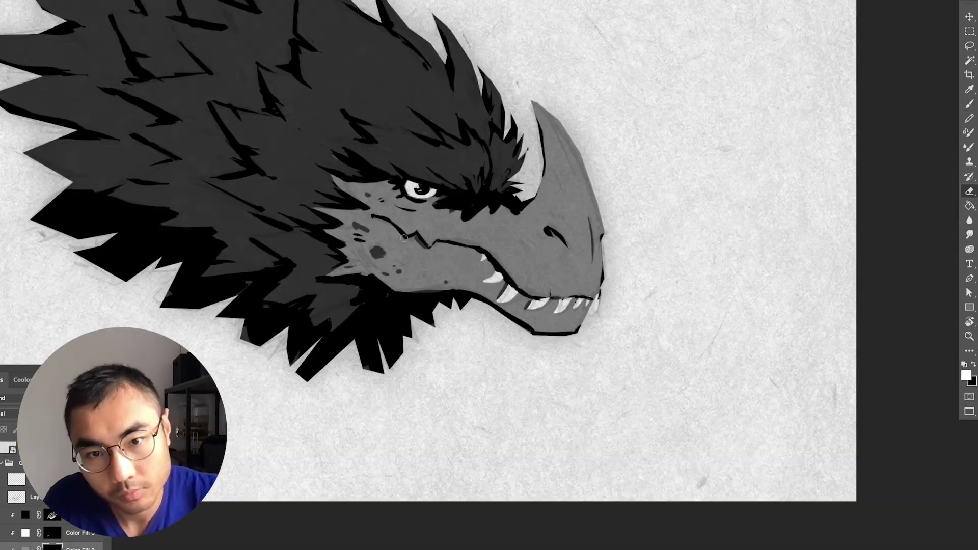
drag(468, 196, 353, 259)
key(z)
mouse_move(404, 300)
mouse_down()
mouse_move(340, 310)
mouse_move(419, 300)
mouse_up()
key(b)
drag(373, 273, 392, 282)
key(e)
drag(359, 195, 360, 215)
key(x)
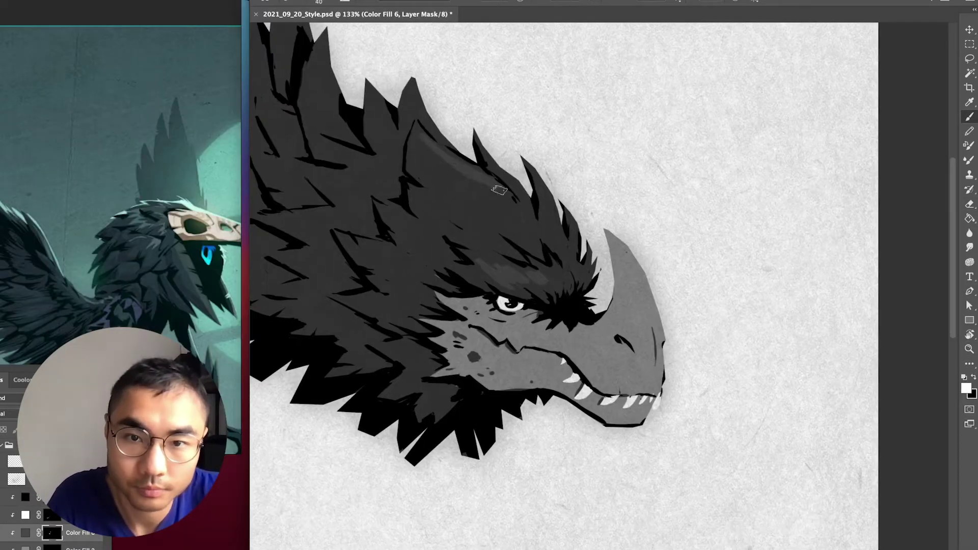
Paint lighter grey planes on the feathers across the crown, neck and crest between the black markings
scroll(463, 212, up, 2)
drag(367, 253, 340, 257)
key(z)
mouse_move(484, 163)
mouse_down()
mouse_move(505, 199)
mouse_move(571, 239)
mouse_up()
key(e)
key(b)
drag(489, 276, 468, 276)
mouse_move(470, 310)
mouse_down()
mouse_move(416, 247)
mouse_move(437, 207)
mouse_move(448, 219)
mouse_up()
scroll(415, 247, up, 1)
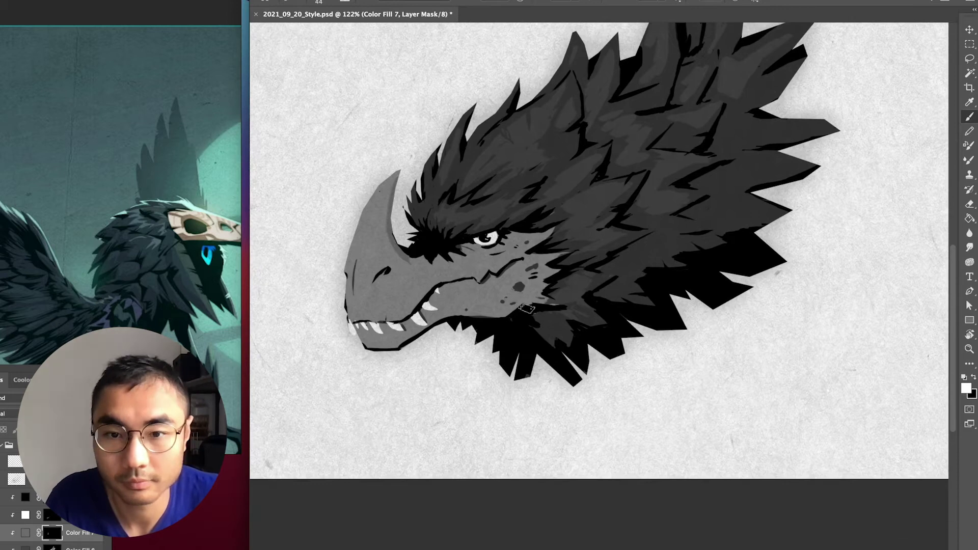
Shade the underside of the jaw, the lip, the nostril area and the horn in darker grey through the Color Fill 7 mask
drag(540, 306, 497, 306)
drag(352, 326, 395, 327)
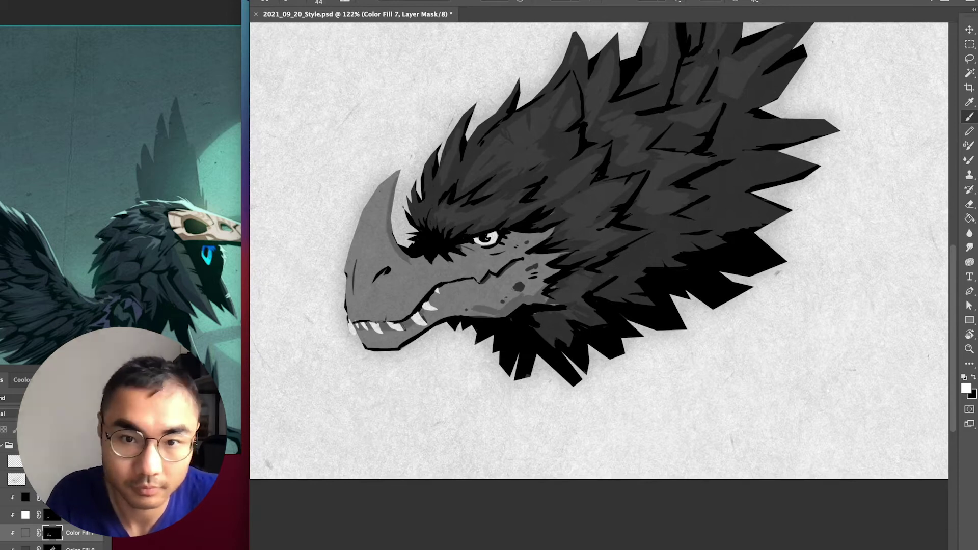
drag(433, 298, 484, 284)
drag(459, 290, 465, 276)
key(x)
drag(484, 236, 521, 186)
key(x)
drag(408, 275, 486, 247)
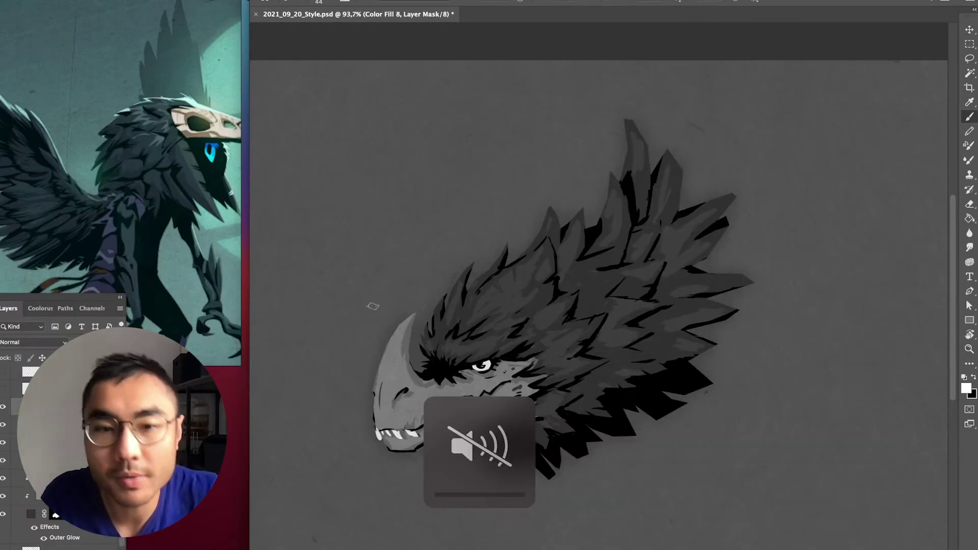
Paint and trim a white rim light along the front of the horn and beak on the Color Fill 8 mask
key(b)
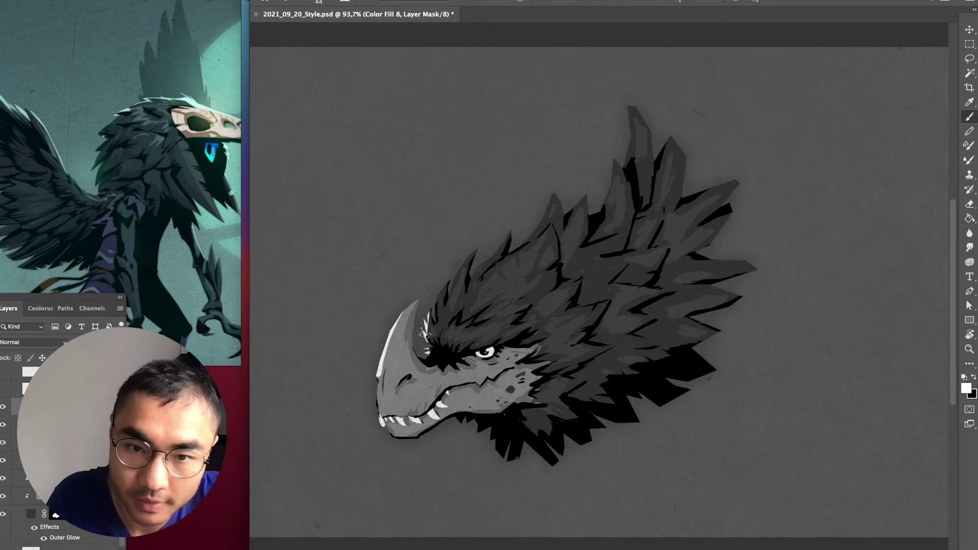
key(z)
drag(443, 379, 421, 384)
mouse_move(482, 404)
mouse_down()
mouse_move(530, 404)
mouse_move(493, 399)
mouse_up()
key(b)
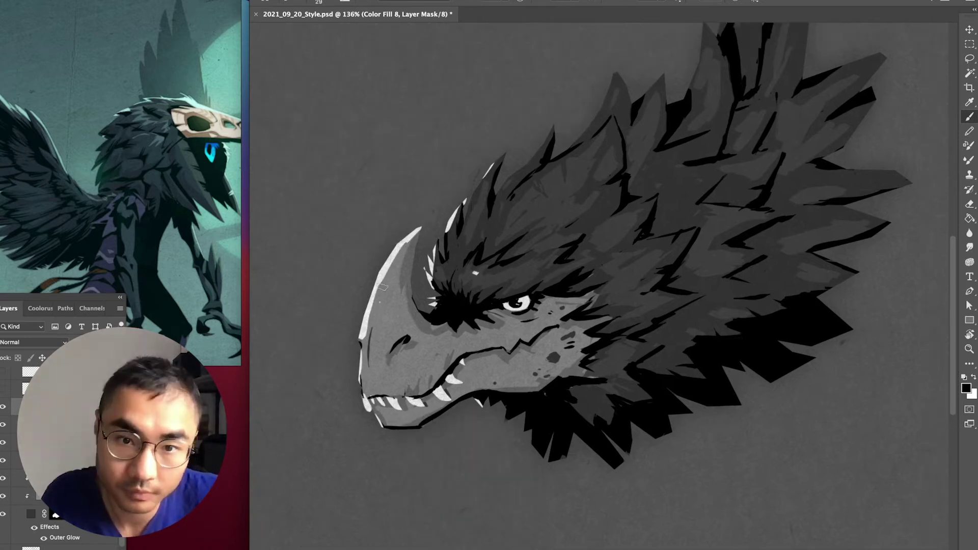
drag(382, 287, 396, 250)
key(x)
drag(368, 333, 359, 395)
key(x)
drag(419, 229, 368, 316)
Extend the white rim light over the crown feather edges, the tufts behind the horn and the throat feathers
drag(435, 262, 463, 262)
key(x)
drag(413, 217, 336, 330)
mouse_move(336, 330)
mouse_down()
mouse_move(317, 377)
mouse_move(397, 378)
mouse_up()
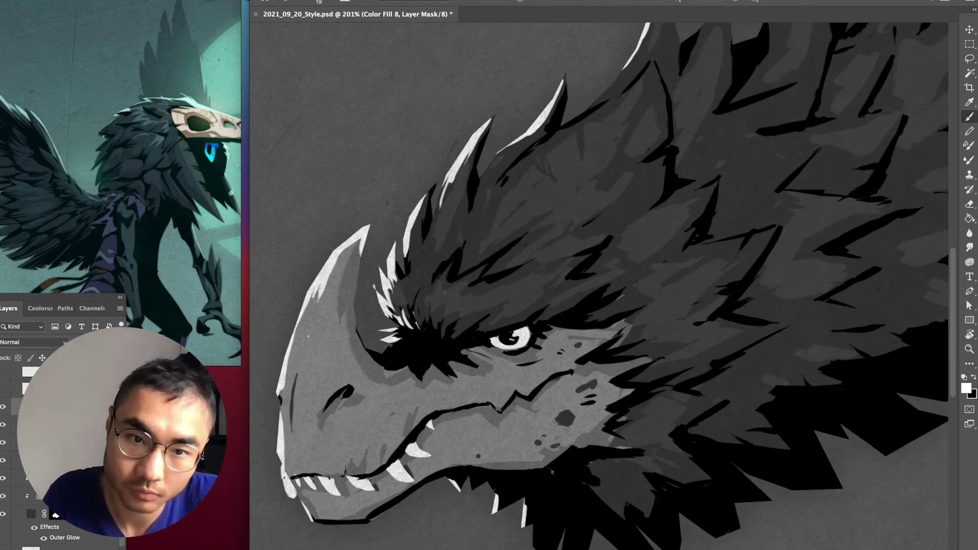
scroll(527, 325, down, 5)
scroll(464, 348, up, 5)
Refine the white highlights on the face and throat feathers through the Color Fill 8 mask, checking the whole head
drag(475, 373, 481, 402)
key(x)
drag(470, 367, 479, 401)
drag(477, 319, 469, 391)
key(z)
drag(662, 432, 584, 432)
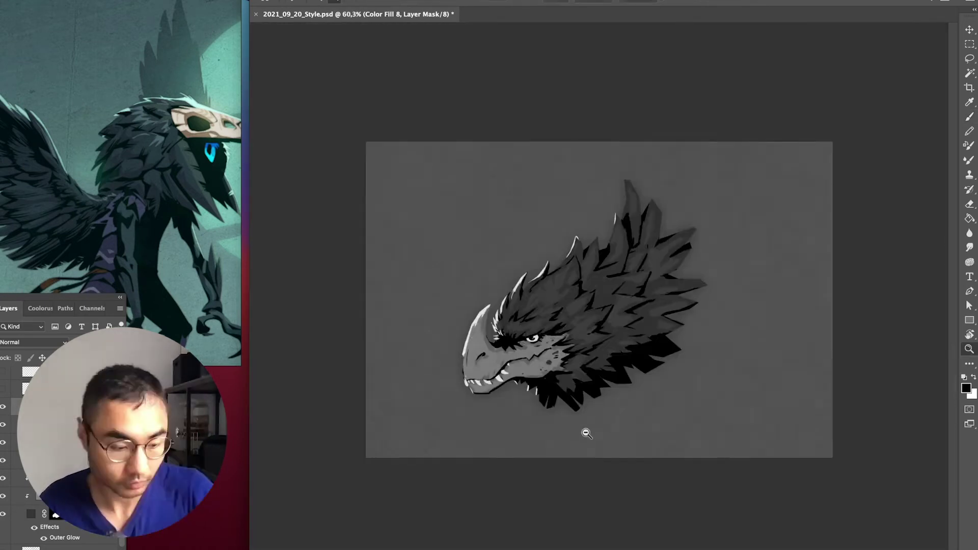
drag(524, 344, 612, 344)
key(x)
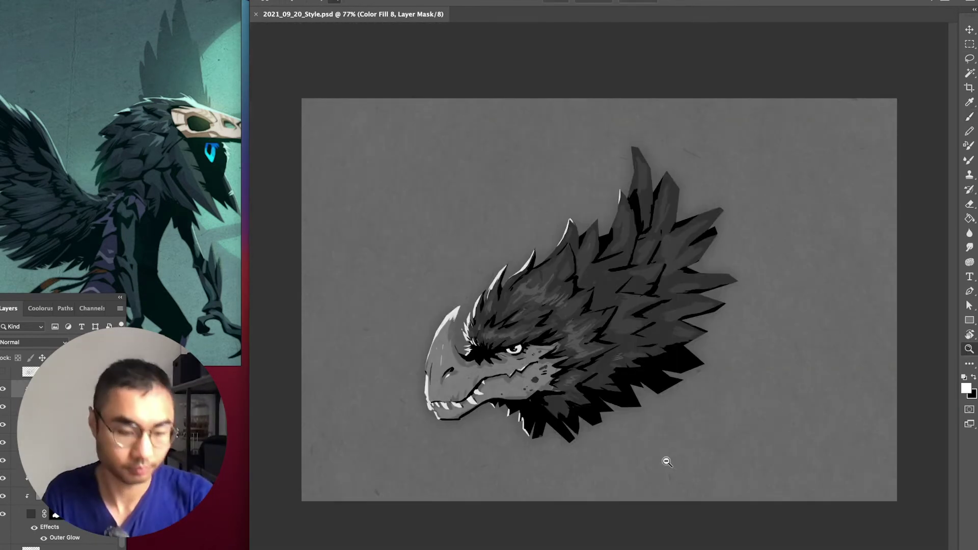
Flip the canvas view horizontally and compare the head with the white rim light layer hidden and shown
alt+click(673, 349)
drag(646, 327, 685, 352)
drag(646, 416, 615, 366)
key(ctrl+shift+h)
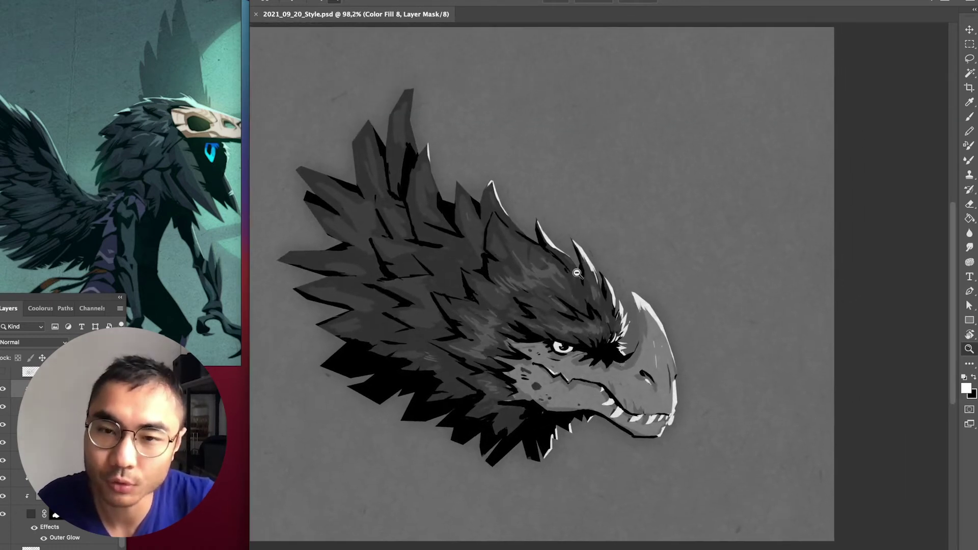
click(4, 391)
click(5, 390)
click(4, 391)
click(4, 391)
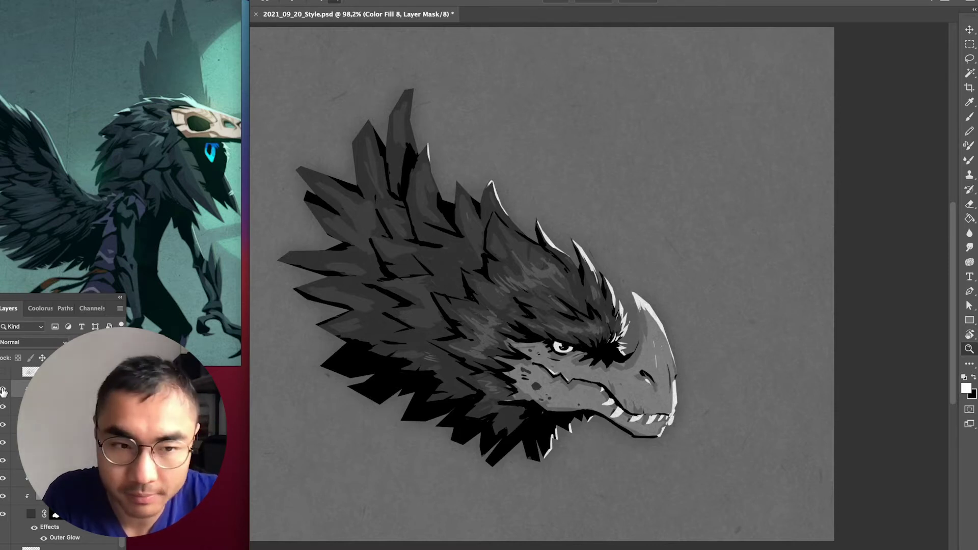
click(4, 390)
click(4, 390)
click(4, 390)
click(3, 392)
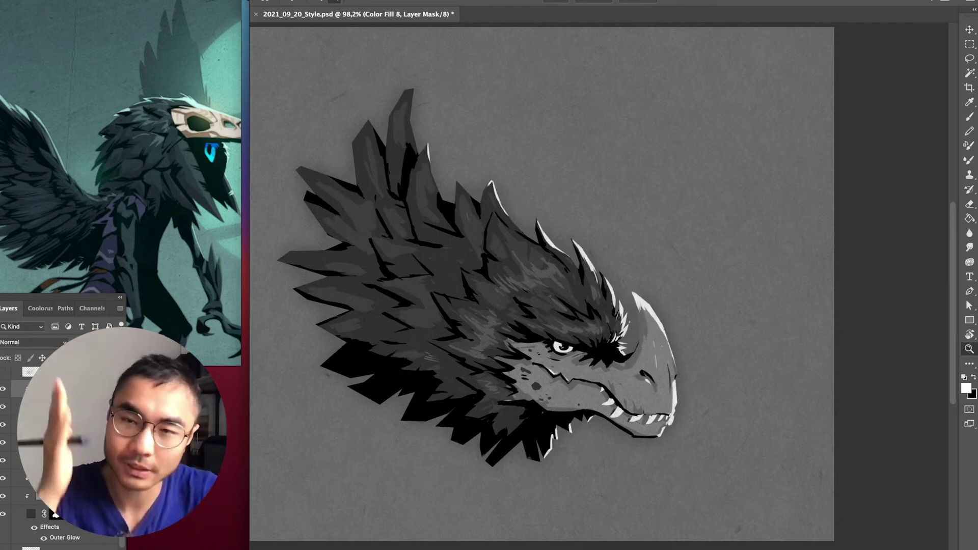
Compare the feathers with and without the light texture strokes of the Color Fill 9 layer, and select that layer
scroll(637, 263, down, 5)
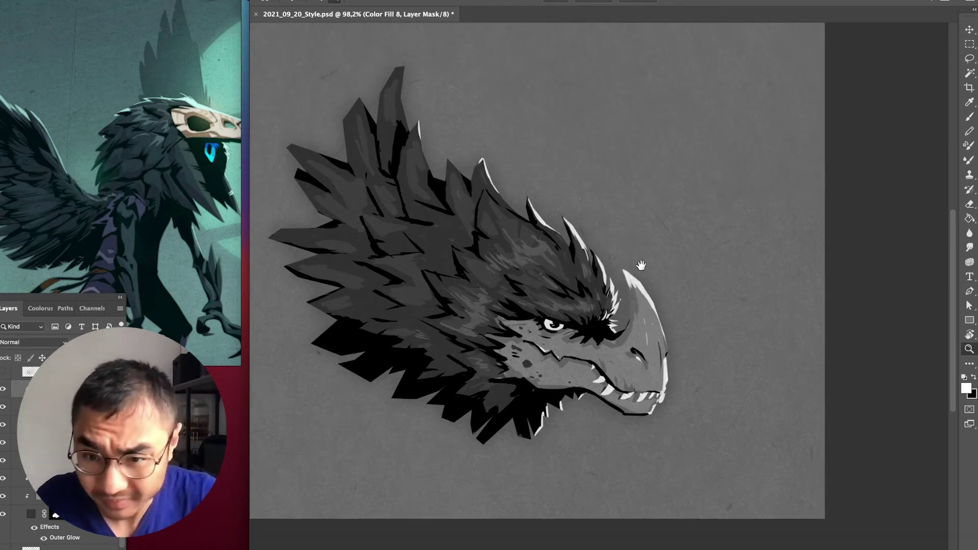
drag(760, 355, 775, 332)
drag(775, 332, 696, 362)
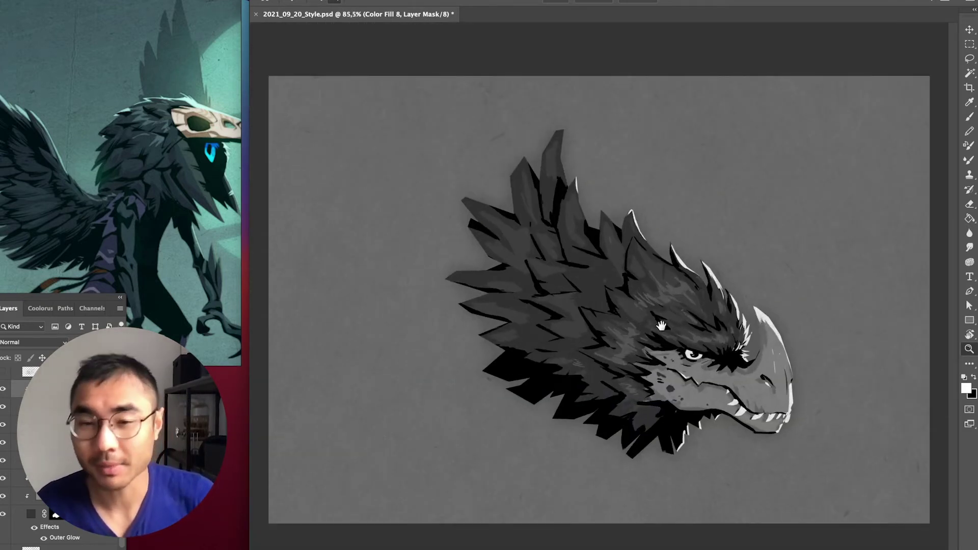
scroll(648, 216, up, 3)
scroll(560, 306, down, 2)
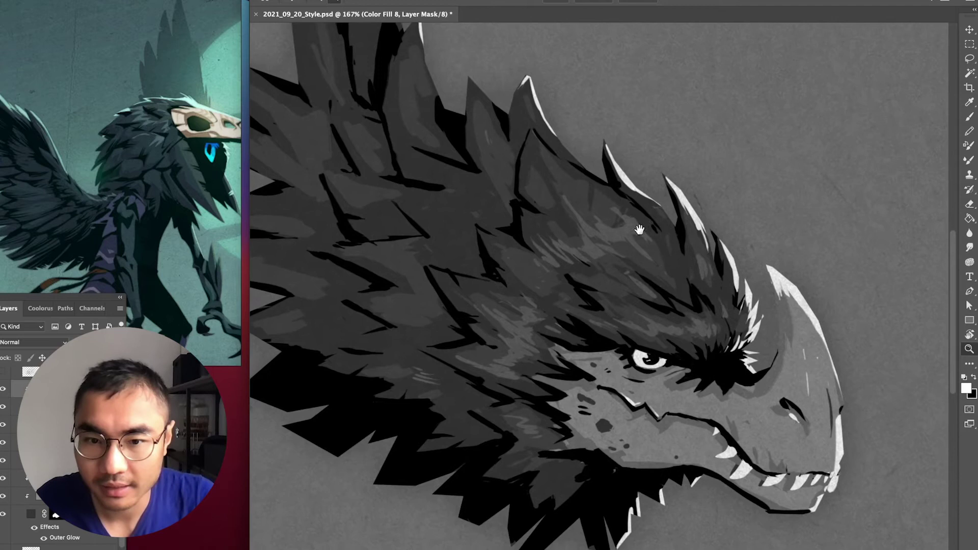
click(5, 460)
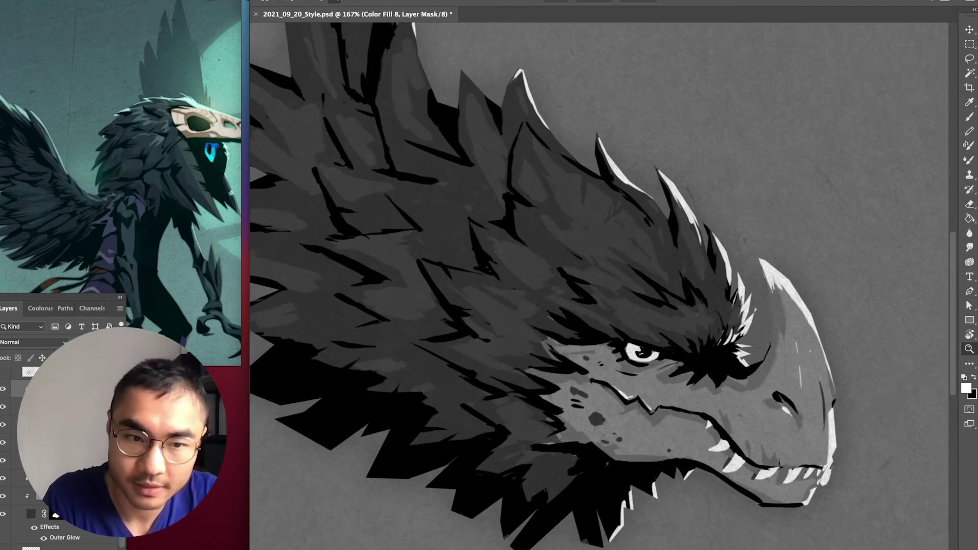
click(31, 460)
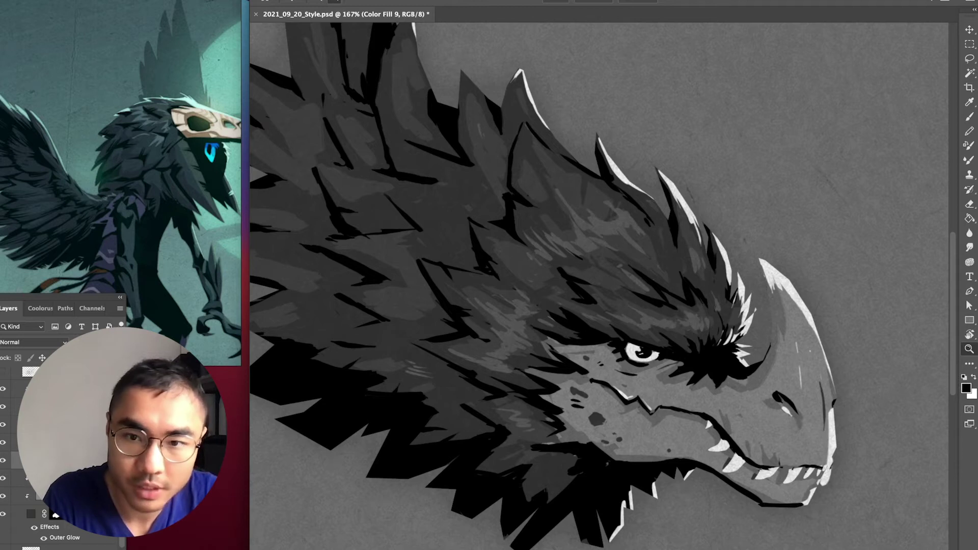
Examine the head's feather texture close up and as a whole against the dark feathers of the winged creature reference
drag(586, 260, 544, 263)
drag(637, 321, 535, 320)
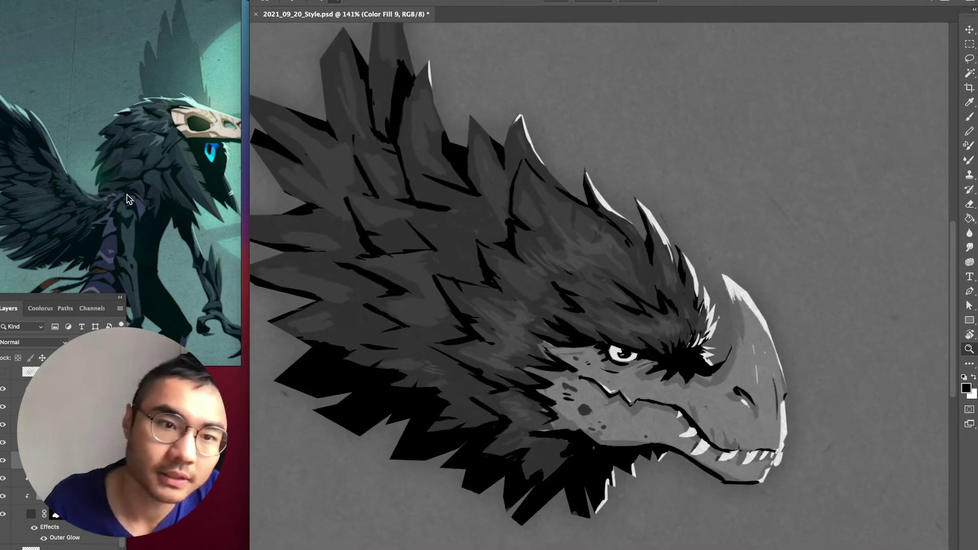
scroll(126, 195, up, 5)
drag(213, 116, 150, 210)
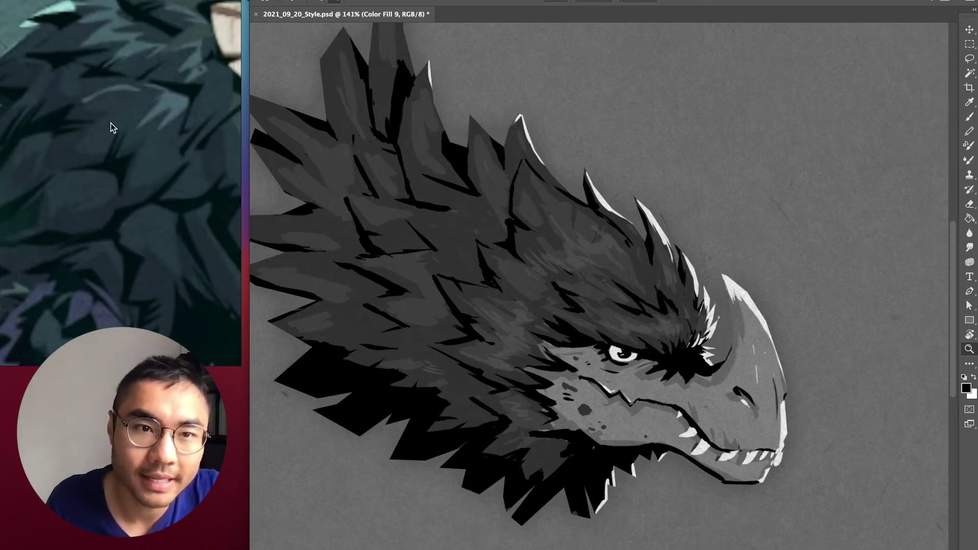
click(695, 138)
drag(565, 281, 507, 238)
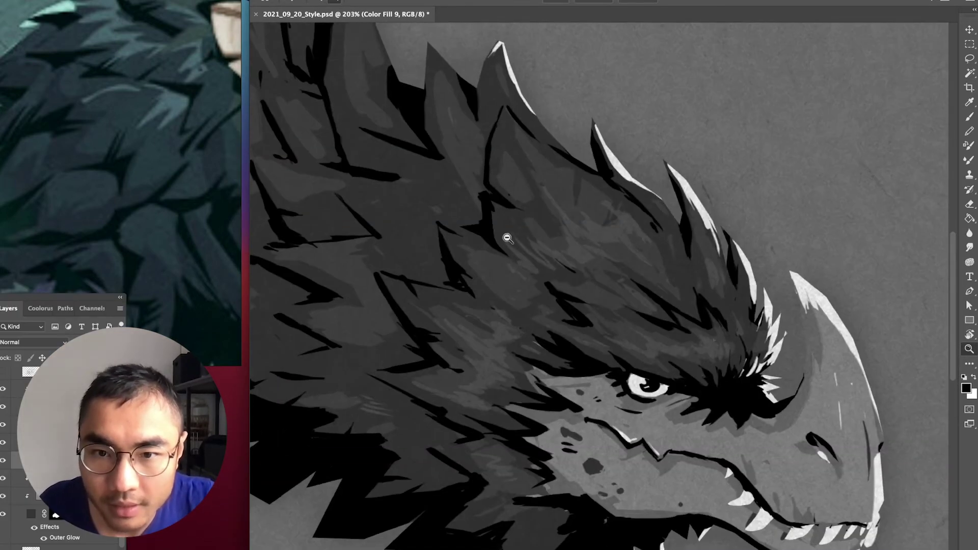
drag(624, 298, 609, 301)
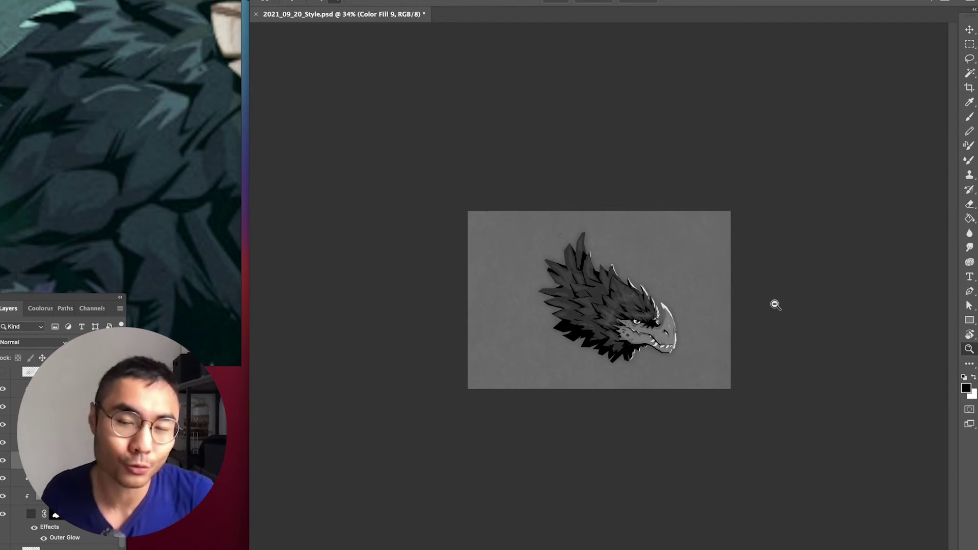
drag(655, 306, 756, 320)
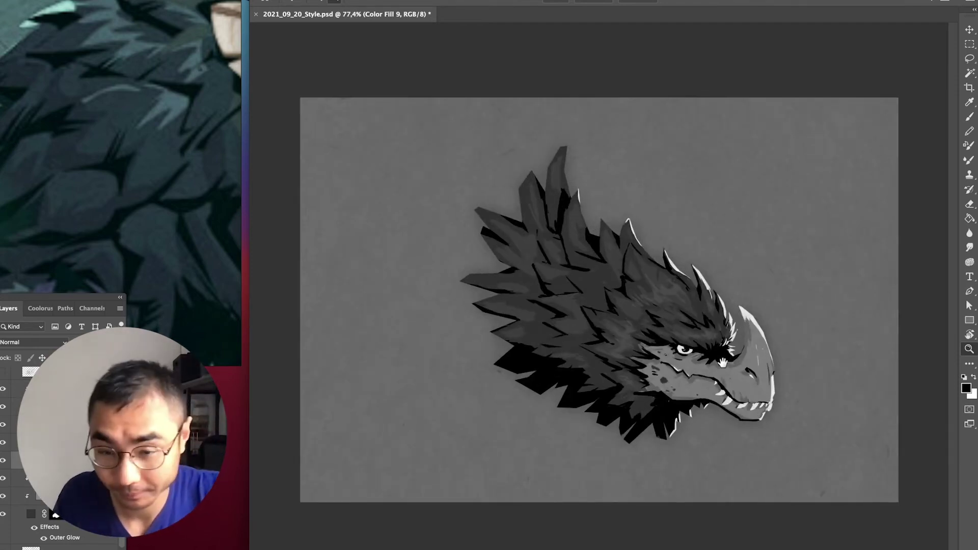
Flip the canvas view horizontally and check the head facing the other way at 100%
scroll(651, 345, up, 4)
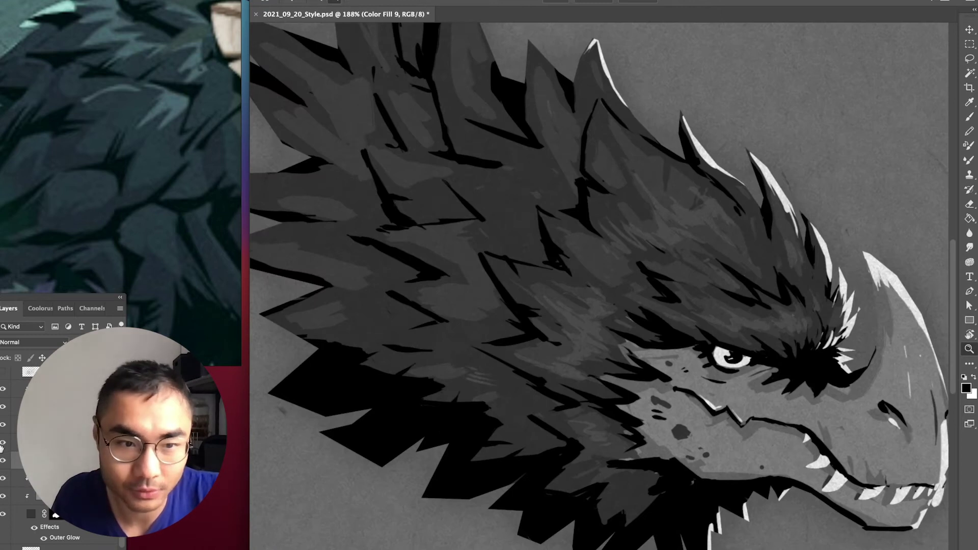
key(super+1)
key(b)
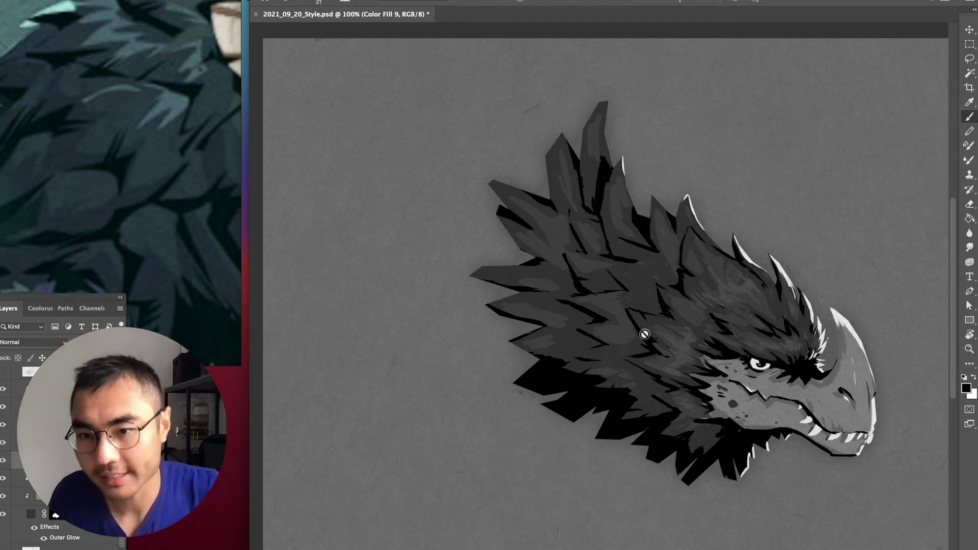
key(super+shift+h)
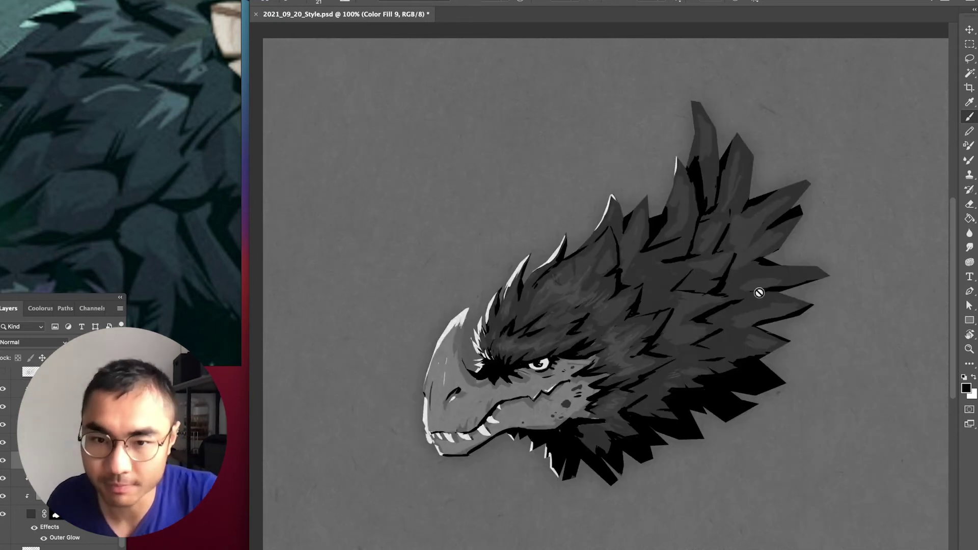
key(z)
drag(651, 349, 661, 350)
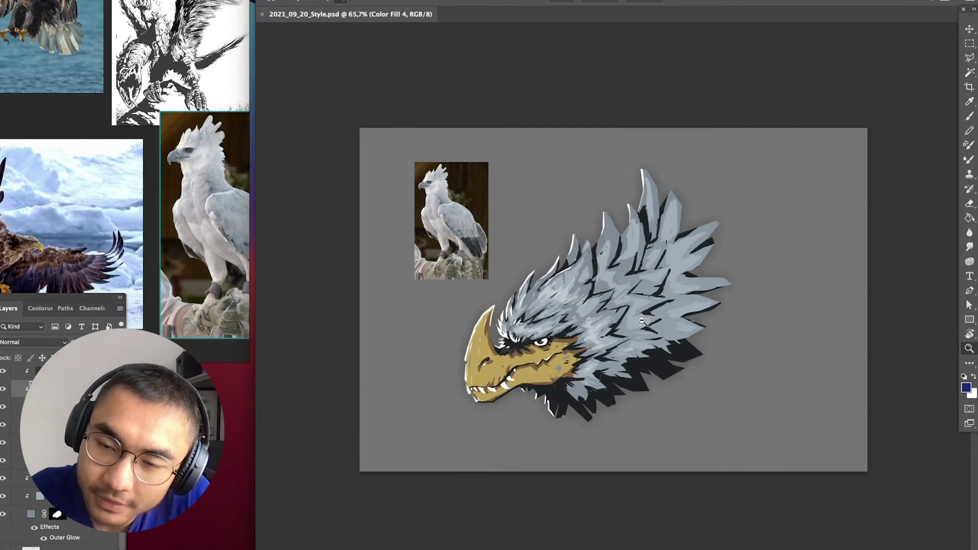
Compare the coloured head's feathers and golden beak with the white harpy eagle photo placed on the canvas
drag(690, 336, 653, 335)
scroll(654, 334, up, 5)
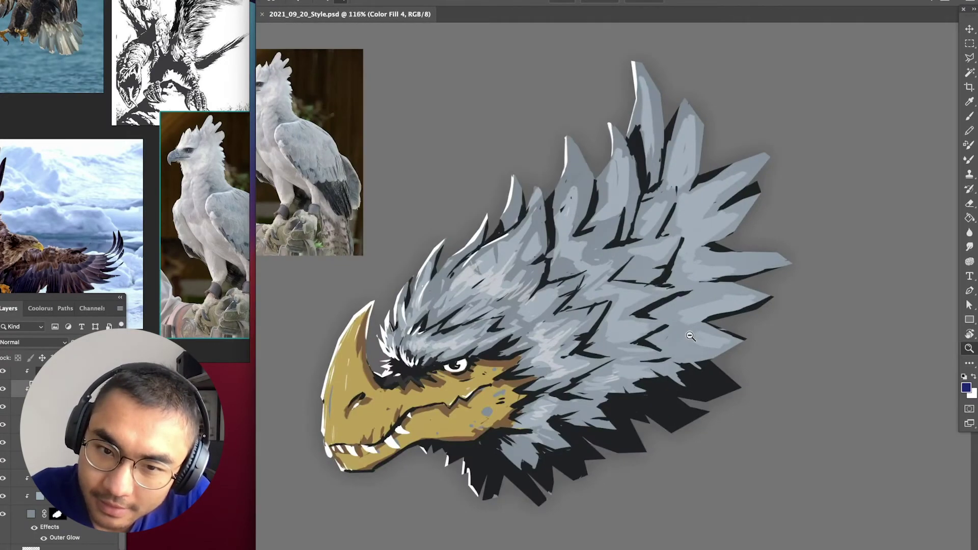
scroll(698, 348, down, 2)
scroll(652, 337, up, 1)
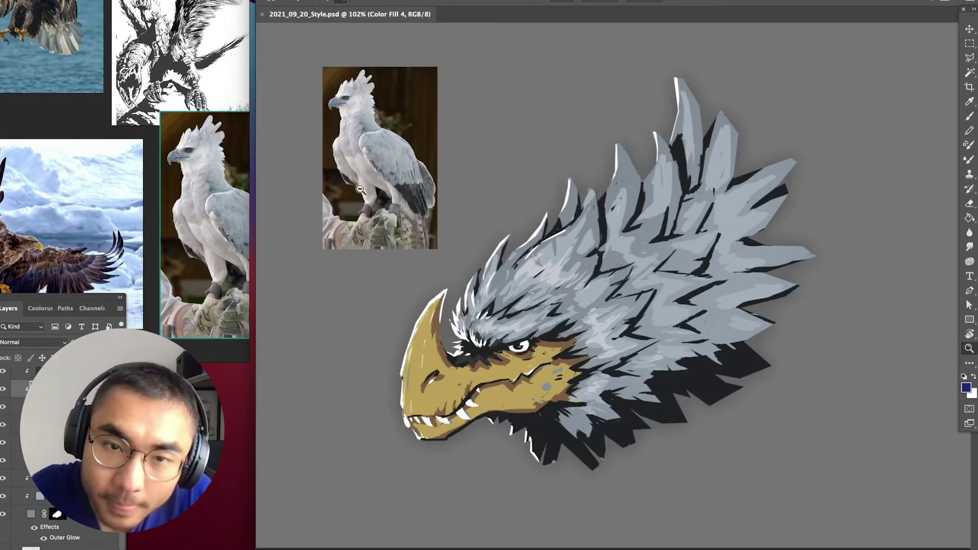
scroll(339, 117, up, 8)
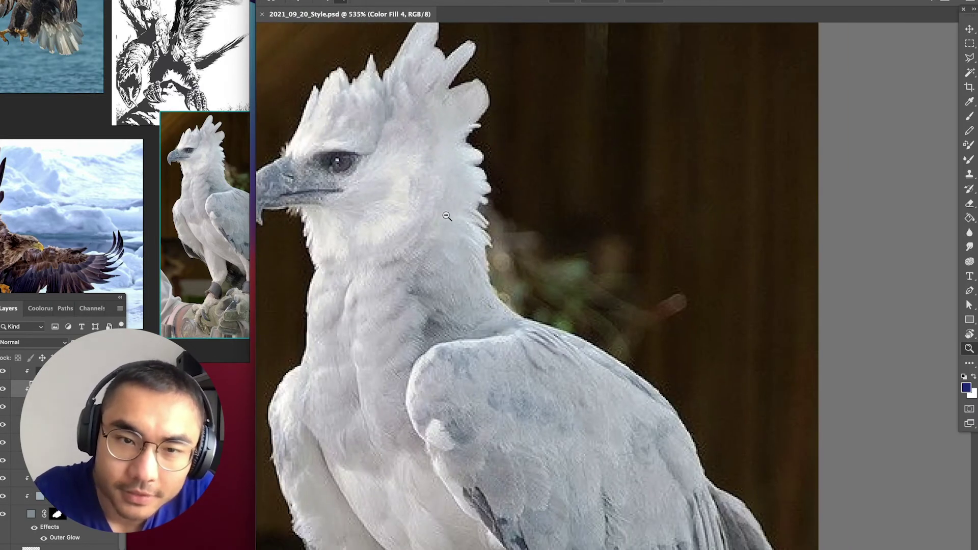
scroll(511, 308, down, 8)
scroll(563, 347, up, 2)
Adjust the colour of the fill layer directly below Color Fill 4 to suit the harpy eagle palette
double_click(32, 406)
drag(368, 233, 861, 219)
click(779, 312)
click(637, 287)
key(Return)
scroll(686, 321, down, 4)
scroll(686, 321, up, 3)
Fine-tune the colours of a clipped feather fill and of the base fill that carries the outer glow
click(58, 496)
click(3, 460)
double_click(40, 460)
key(Return)
double_click(31, 514)
key(Return)
Check the coloured head at several zoom levels, from thumbnail size to close-up, with the Color Fill 9 layer selected
key(z)
drag(613, 300, 652, 300)
click(59, 478)
scroll(58, 458, up, 5)
click(32, 342)
drag(652, 388, 570, 388)
key(XF86AudioMute)
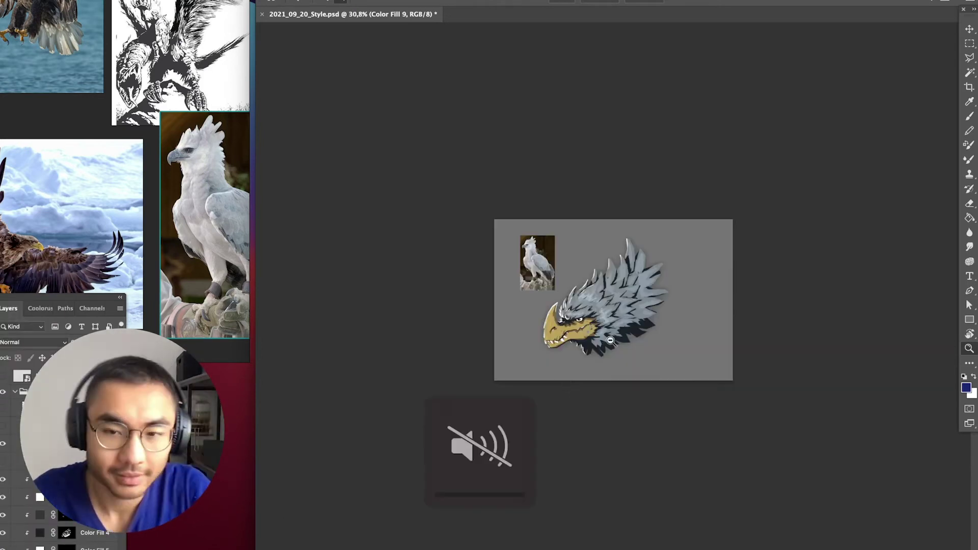
scroll(631, 308, up, 5)
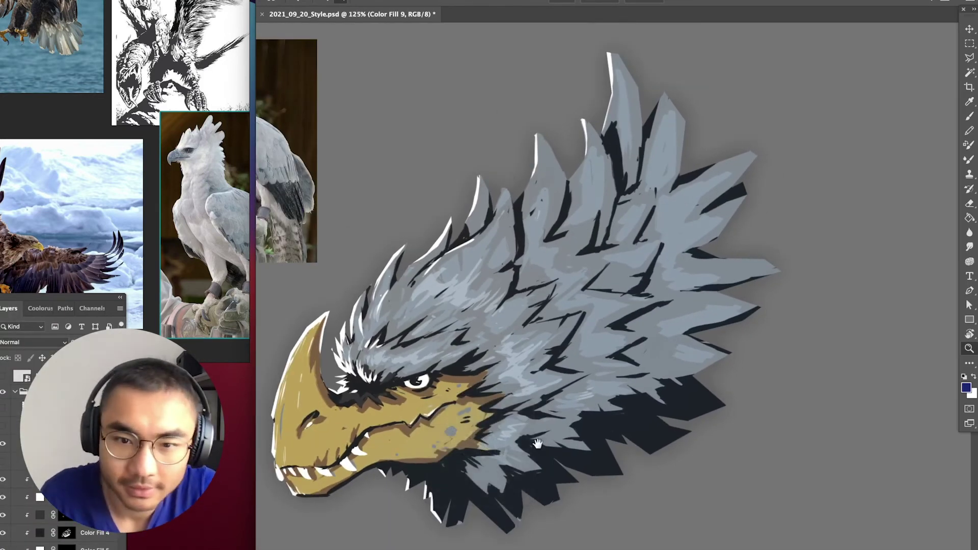
drag(538, 443, 571, 409)
drag(680, 397, 600, 392)
scroll(617, 313, down, 2)
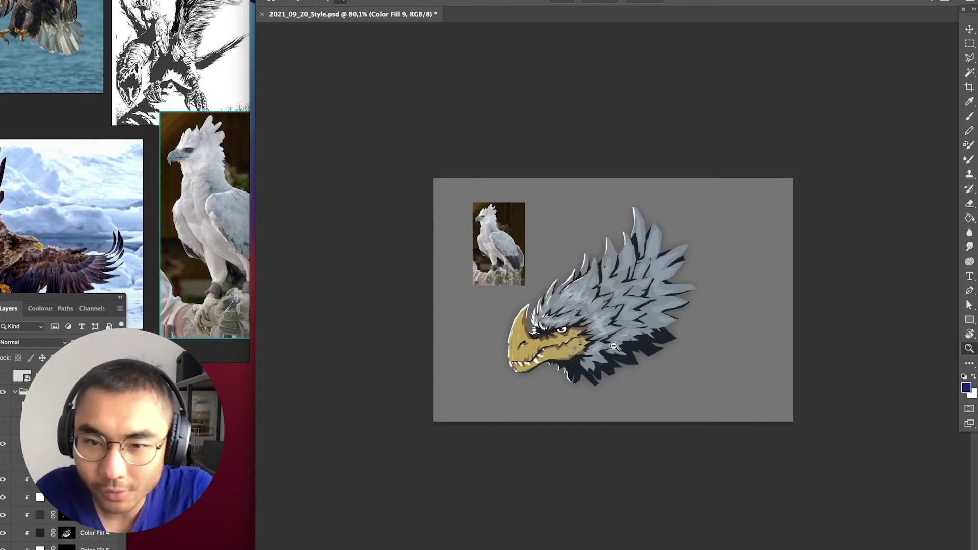
Darken the black feather shadows by setting the Color Fill 4 colour to #1a1c1e
double_click(40, 534)
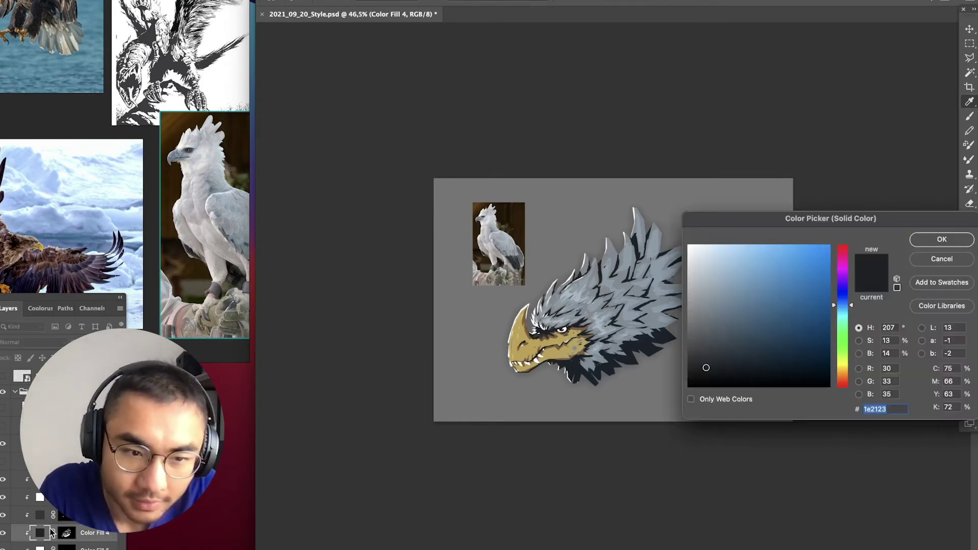
drag(723, 219, 791, 208)
mouse_move(772, 324)
mouse_down()
mouse_move(768, 361)
mouse_move(767, 285)
mouse_move(773, 369)
mouse_move(777, 270)
mouse_move(782, 369)
mouse_move(781, 335)
mouse_move(777, 356)
mouse_up()
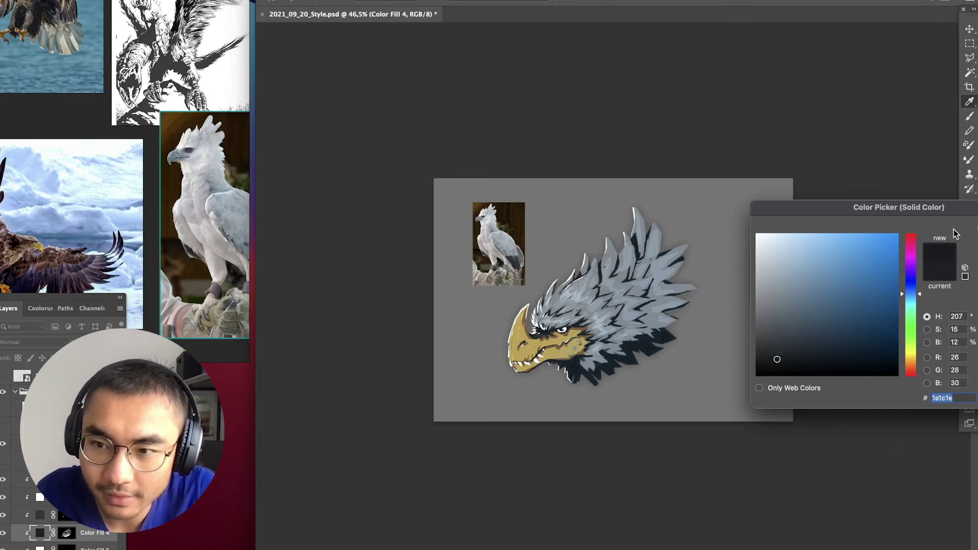
drag(949, 209, 799, 275)
click(859, 292)
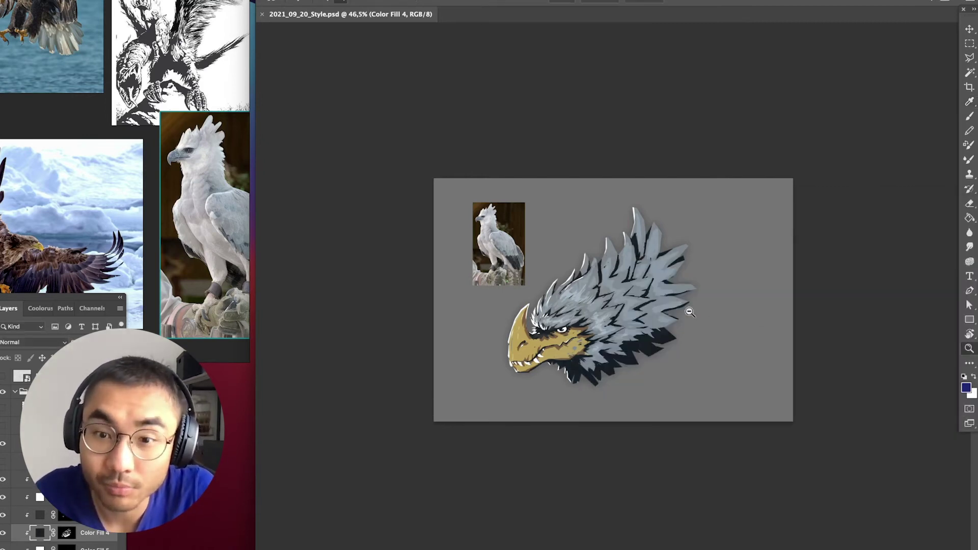
Collapse the head's Group 1, duplicate it and merge the copy into a single layer
alt+click(689, 312)
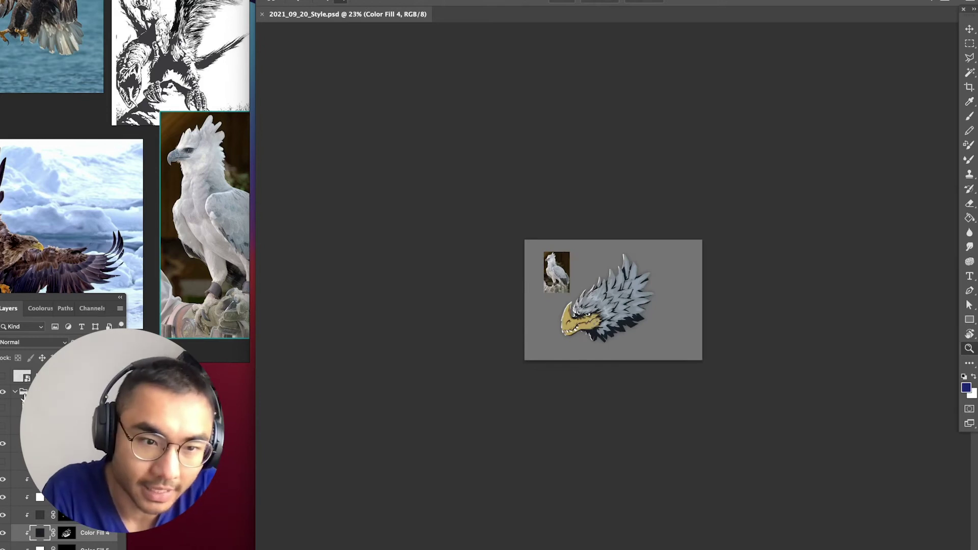
click(22, 395)
click(14, 392)
click(3, 392)
click(3, 391)
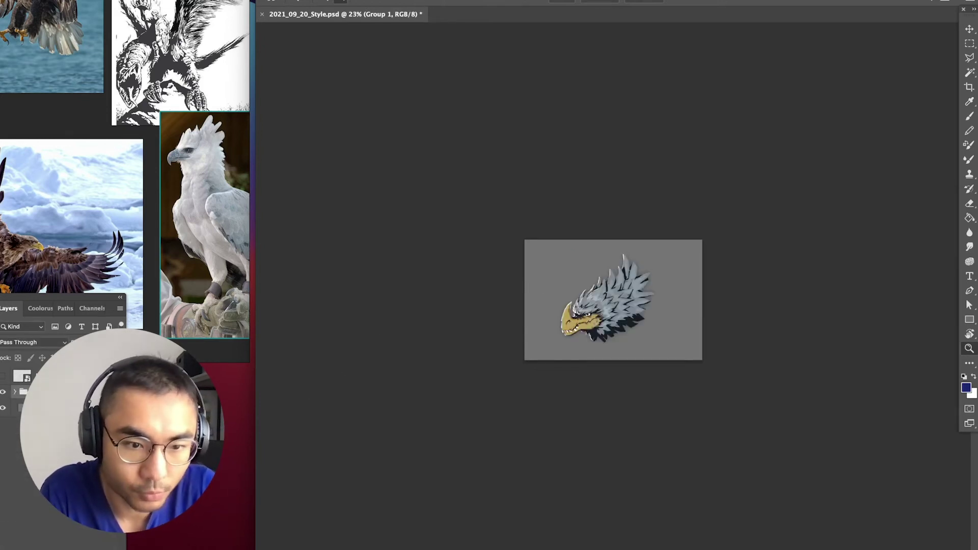
key(ctrl+j)
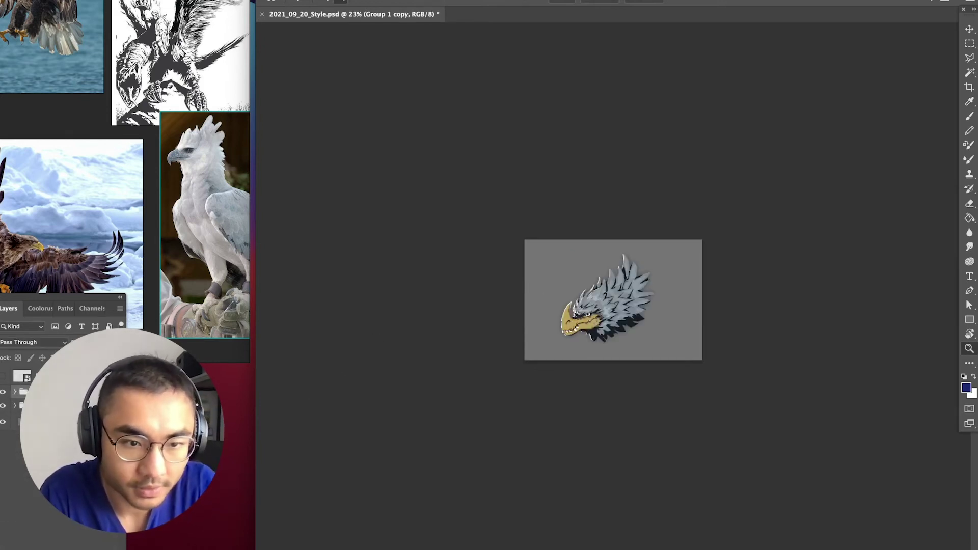
key(ctrl+e)
Enlarge the canvas with the Crop tool to more than twice its width and height, and show the texture overlay layer
click(969, 86)
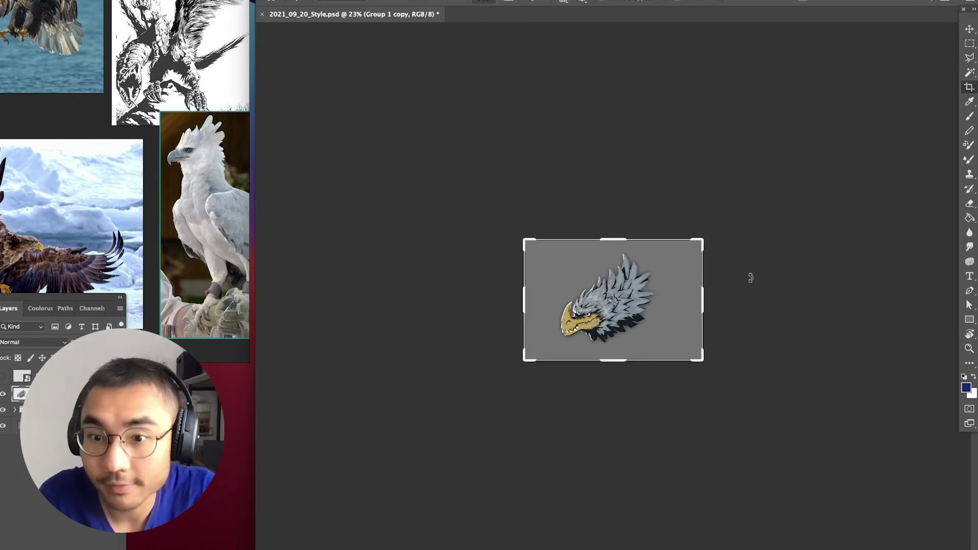
drag(701, 299, 814, 299)
drag(611, 360, 610, 410)
drag(410, 301, 403, 305)
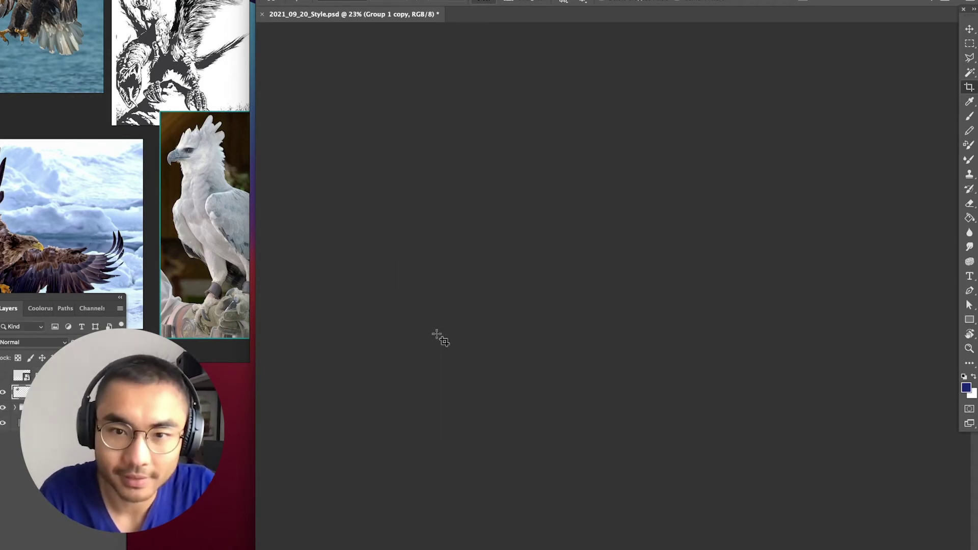
click(2, 377)
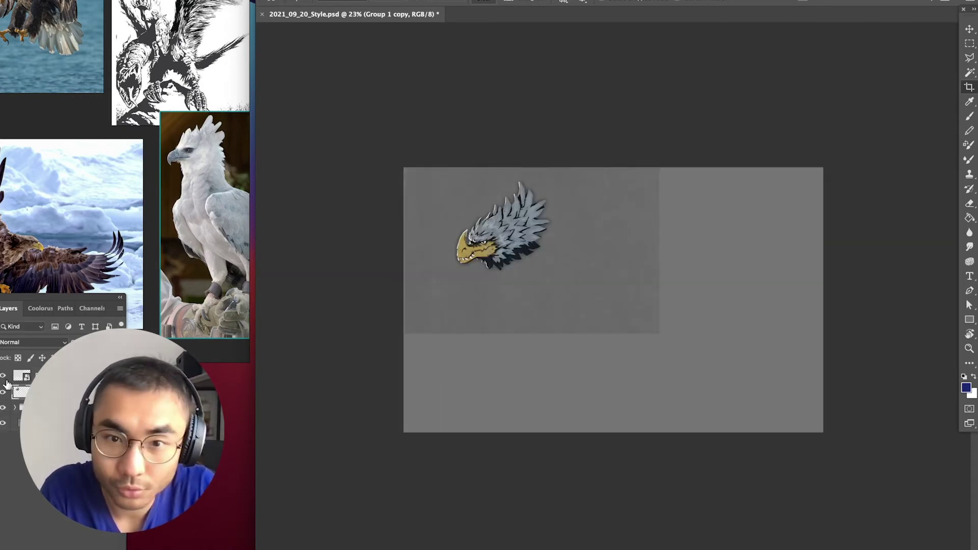
Scale the Himalaya prayer-flag photo on Layer 56 so it covers the whole canvas behind the two heads
key(ctrl+t)
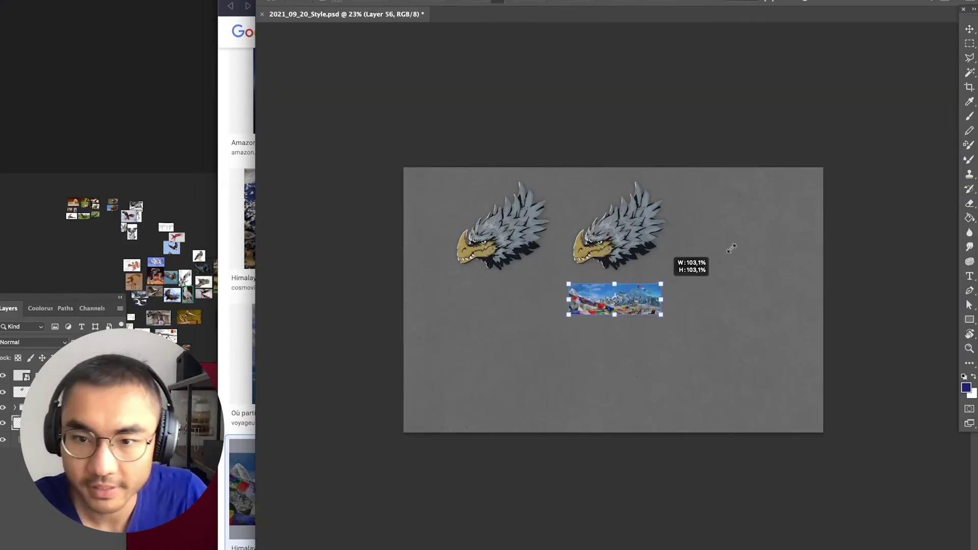
drag(732, 249, 960, 184)
drag(891, 229, 609, 356)
drag(681, 311, 967, 215)
drag(809, 258, 766, 249)
drag(569, 205, 570, 122)
key(Return)
Apply a Gaussian Blur with a 194.2-pixel radius to the background photo
click(239, 1)
mouse_move(350, 111)
click(423, 155)
drag(708, 377, 775, 377)
drag(771, 207, 864, 266)
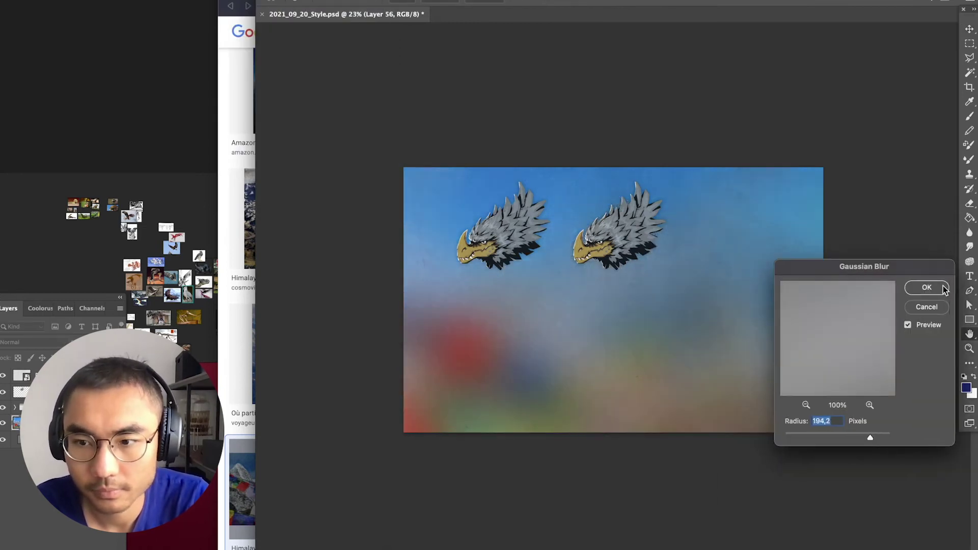
click(927, 287)
key(z)
drag(932, 291, 953, 290)
key(alt+bracketright)
key(alt+bracketright)
key(XF86AudioLowerVolume)
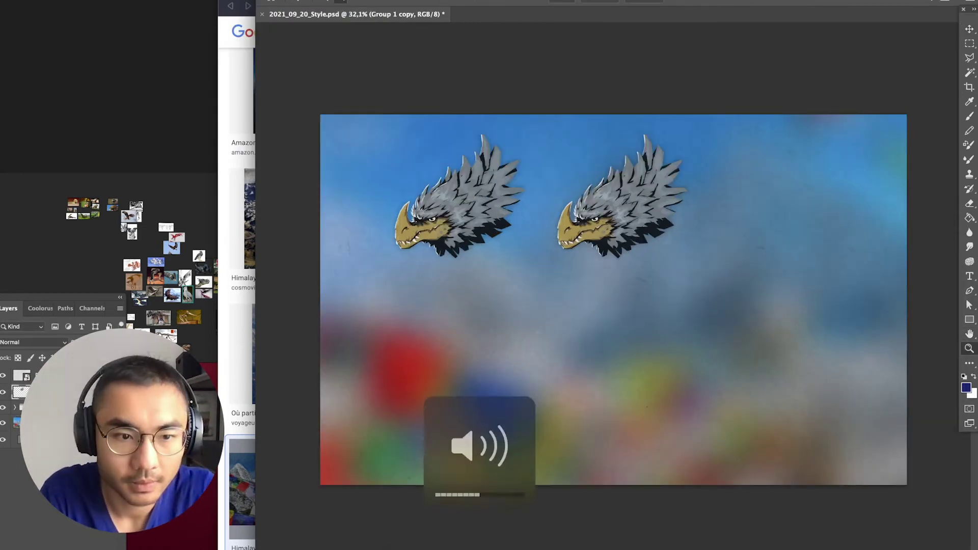
key(ctrl+u)
mouse_move(675, 436)
mouse_down()
mouse_move(653, 434)
mouse_move(728, 437)
mouse_move(692, 437)
mouse_up()
drag(675, 463, 629, 434)
key(Escape)
key(ctrl+z)
Recolour the second head's fill layers after the red dragon reference, with crimson feathers and a purple-grey beak
drag(487, 153, 649, 153)
click(632, 1)
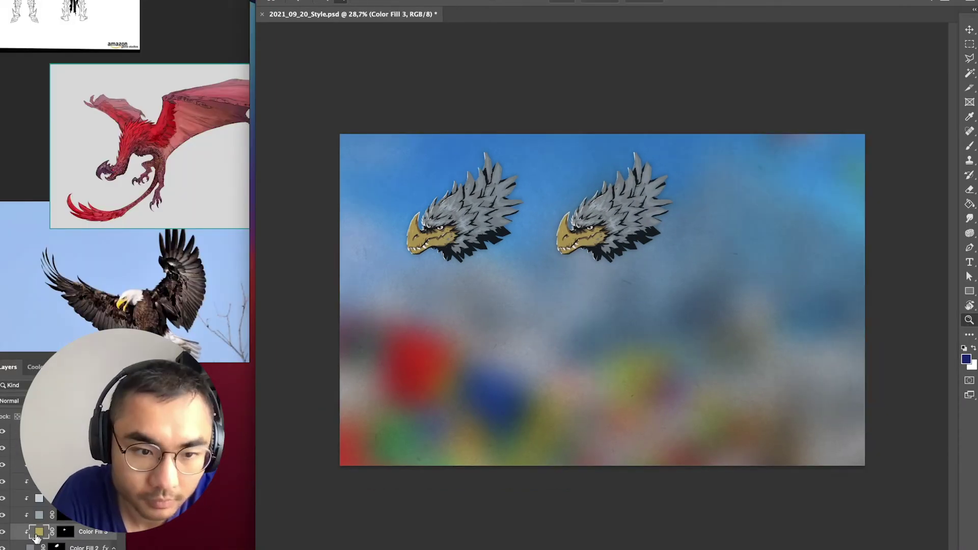
double_click(38, 532)
drag(760, 371, 759, 449)
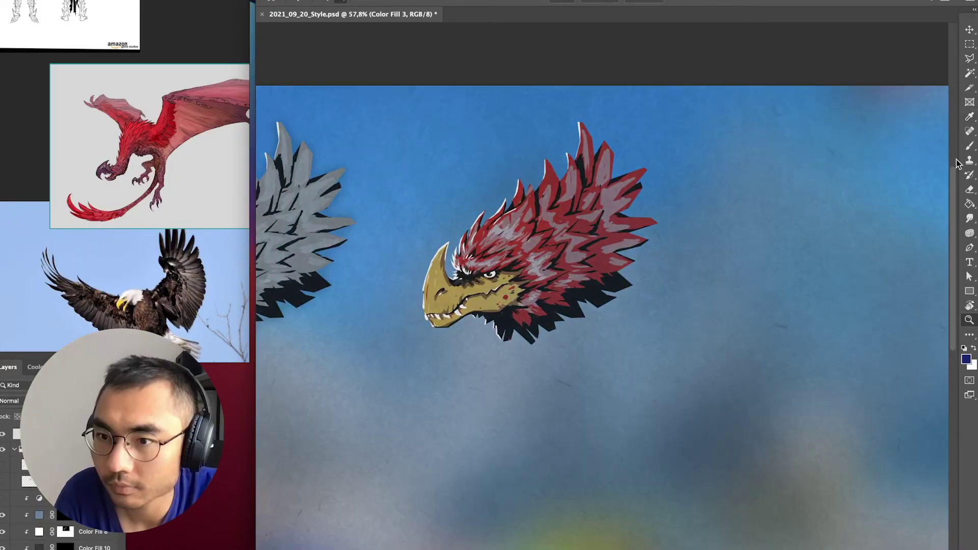
key(i)
double_click(39, 515)
click(528, 262)
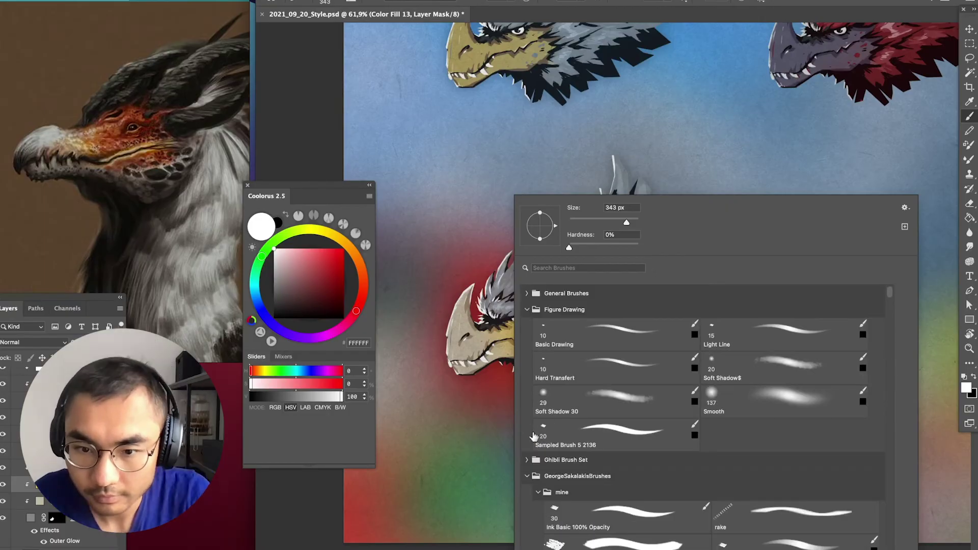
Choose a soft brush and swap the foreground and background colours for painting the Color Fill 13 beak mask
key(Return)
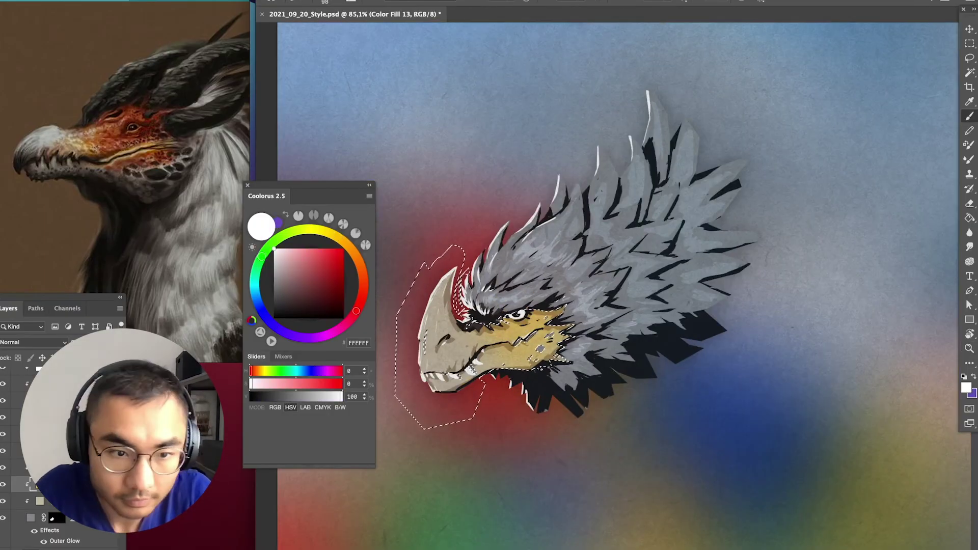
key(x)
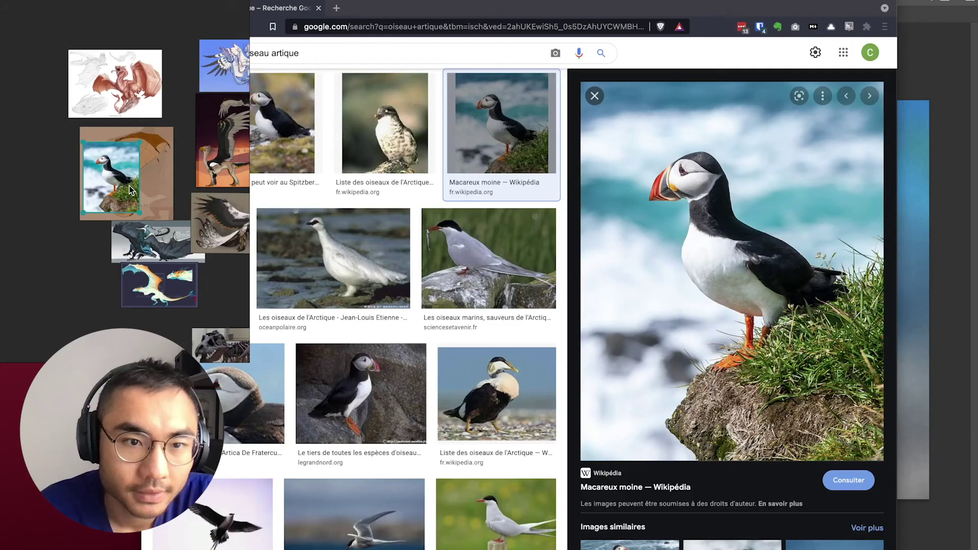
Add the puffin photo to the reference board and set the fourth head's Color Fill 2 feather colour to brown #8a5f30
drag(734, 270, 41, 270)
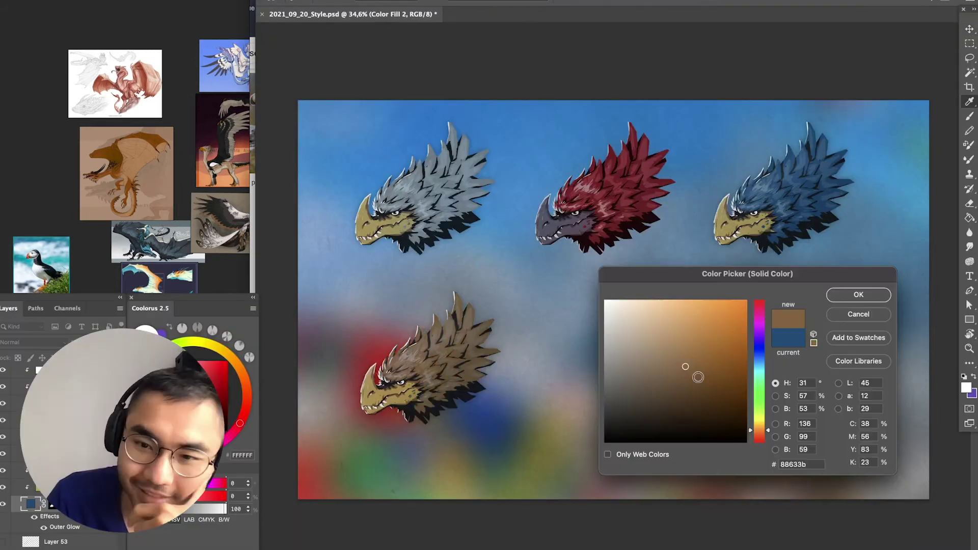
mouse_move(697, 375)
mouse_down()
mouse_move(705, 386)
mouse_move(697, 364)
mouse_up()
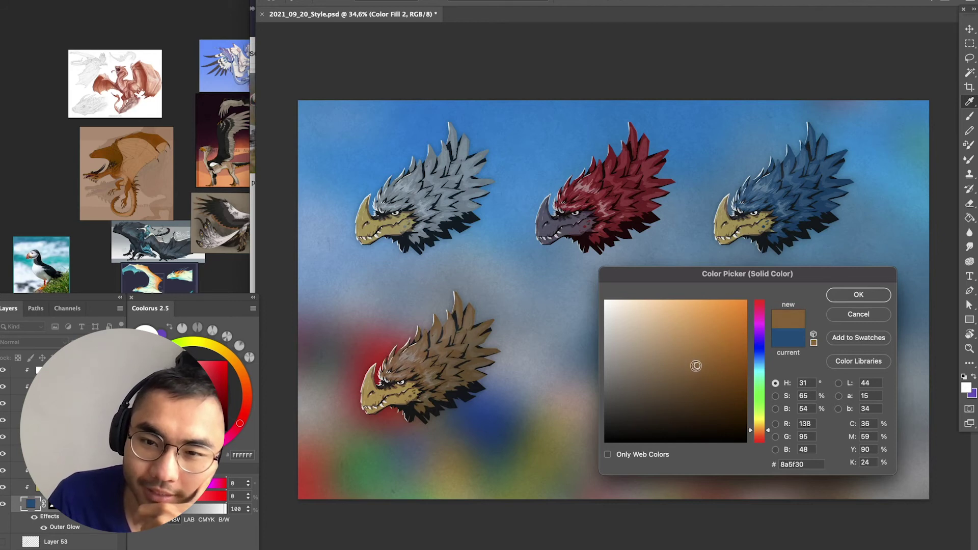
click(857, 297)
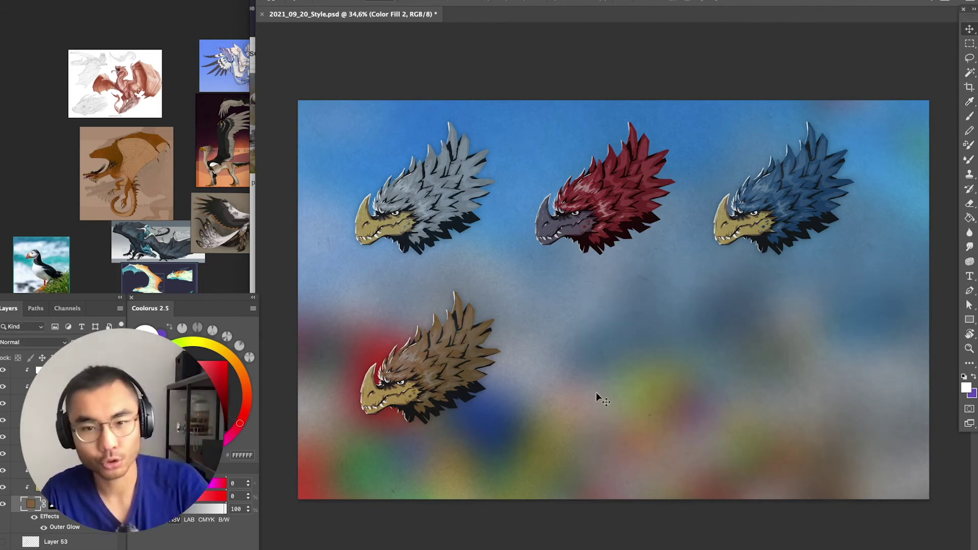
Recolour the Color Fill 13 face feathers of the fifth head near-black against its pale grey plumage
key(z)
mouse_move(513, 330)
mouse_down()
mouse_move(461, 326)
mouse_move(518, 332)
mouse_up()
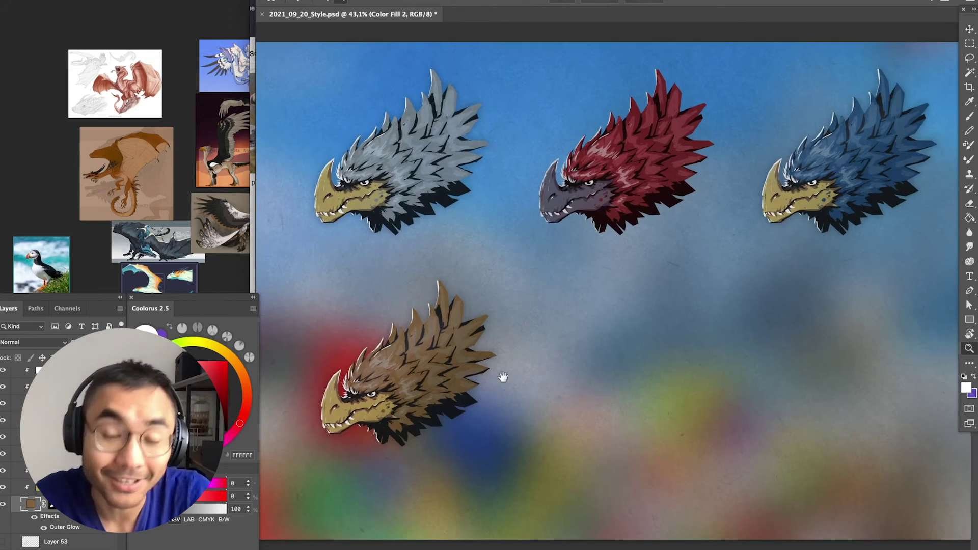
drag(488, 373, 503, 341)
mouse_move(558, 330)
mouse_down()
mouse_move(535, 325)
mouse_move(561, 335)
mouse_up()
drag(510, 325, 572, 306)
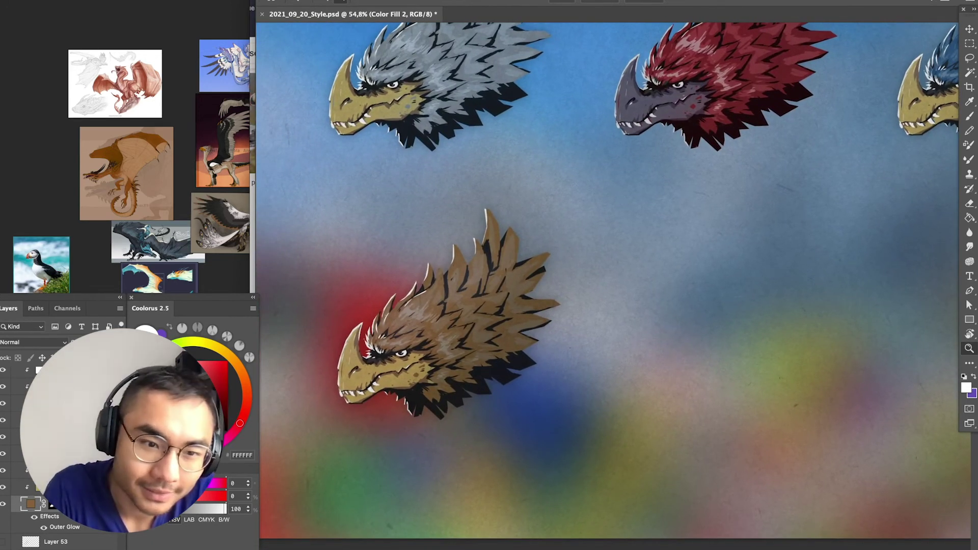
double_click(40, 471)
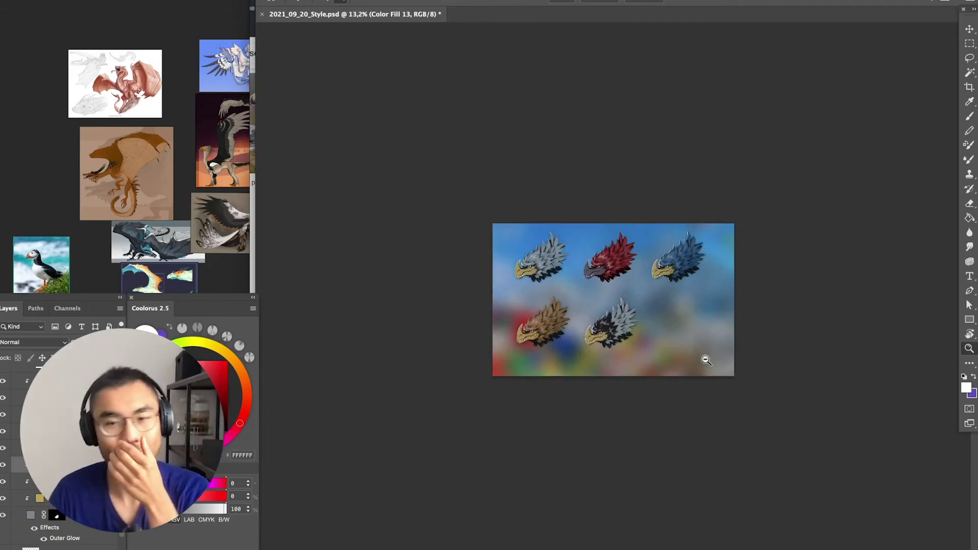
Discard the gradient fill on the fifth head and place a copy of the black-faced head beside it as the sixth variant
key(super+0)
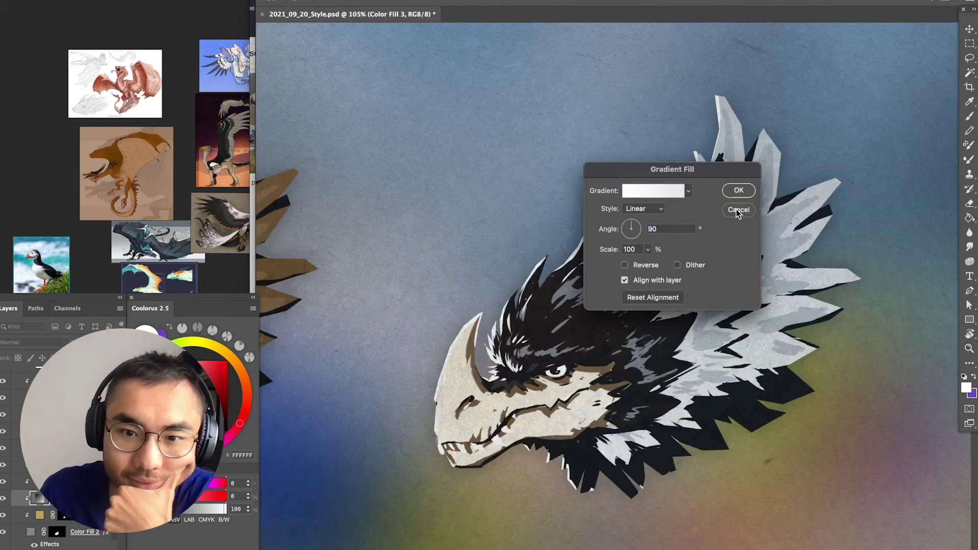
click(738, 209)
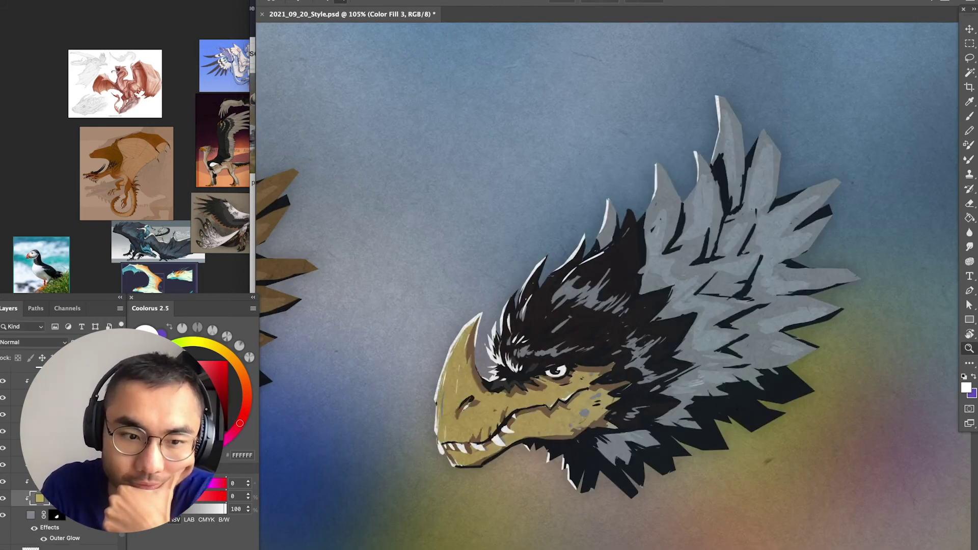
click(76, 545)
click(87, 316)
drag(746, 314, 796, 301)
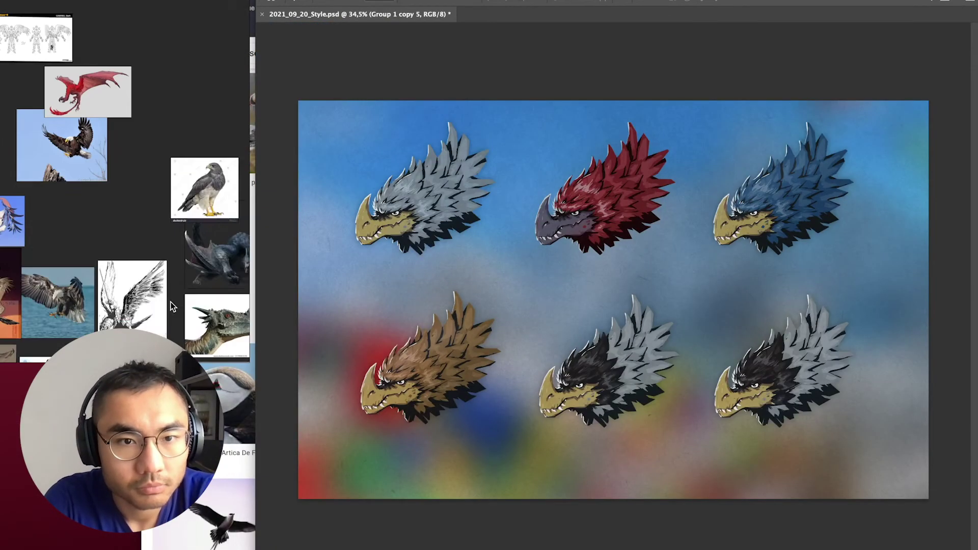
Try a pale blue-grey for the sixth head's Color Fill 13 face feathers, contrasting with its blue plumage
drag(170, 306, 224, 336)
scroll(90, 66, up, 3)
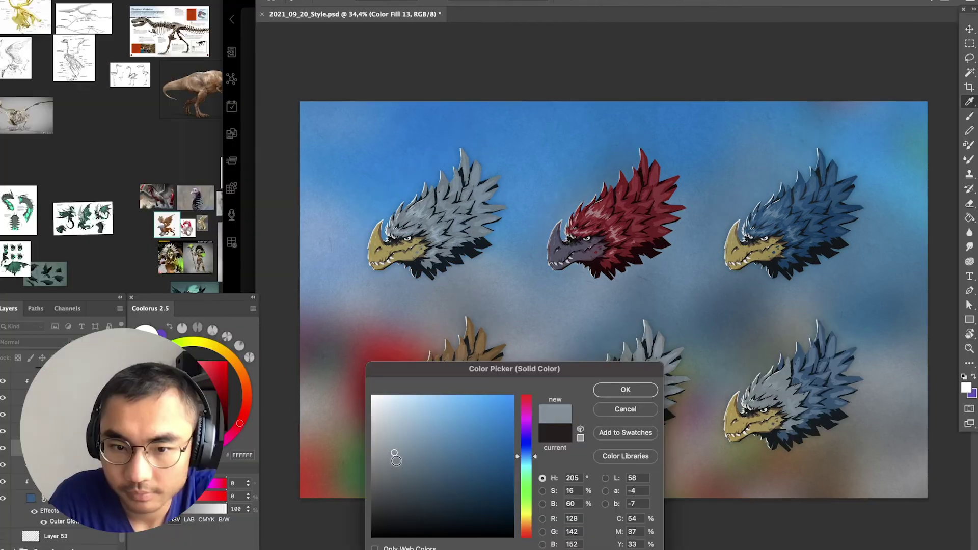
mouse_move(396, 452)
mouse_down()
mouse_move(375, 445)
mouse_move(381, 427)
mouse_move(388, 447)
mouse_up()
click(631, 390)
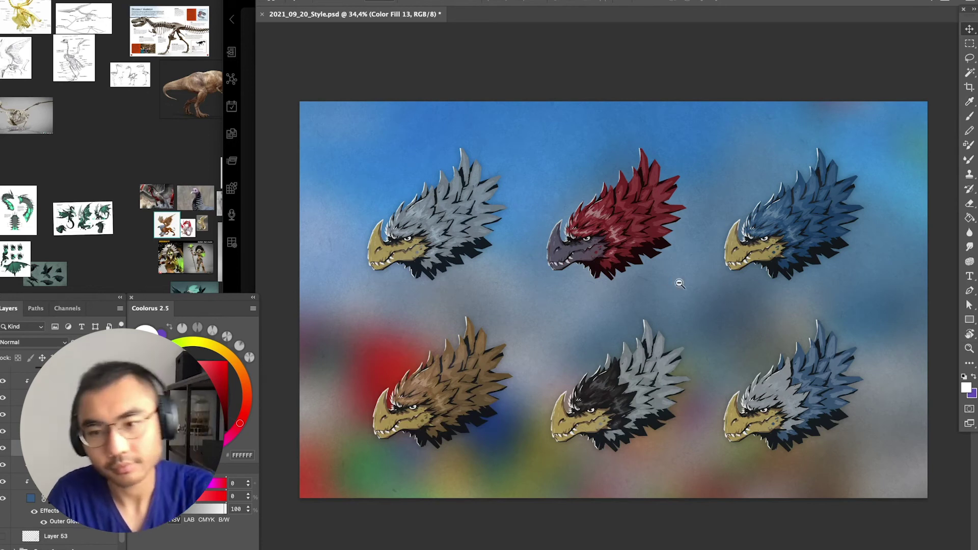
Examine how the six coloured heads read against the blurred background, both up close and at thumbnail size
key(z)
alt+click(734, 371)
drag(743, 358, 787, 393)
drag(611, 336, 767, 379)
drag(767, 379, 742, 382)
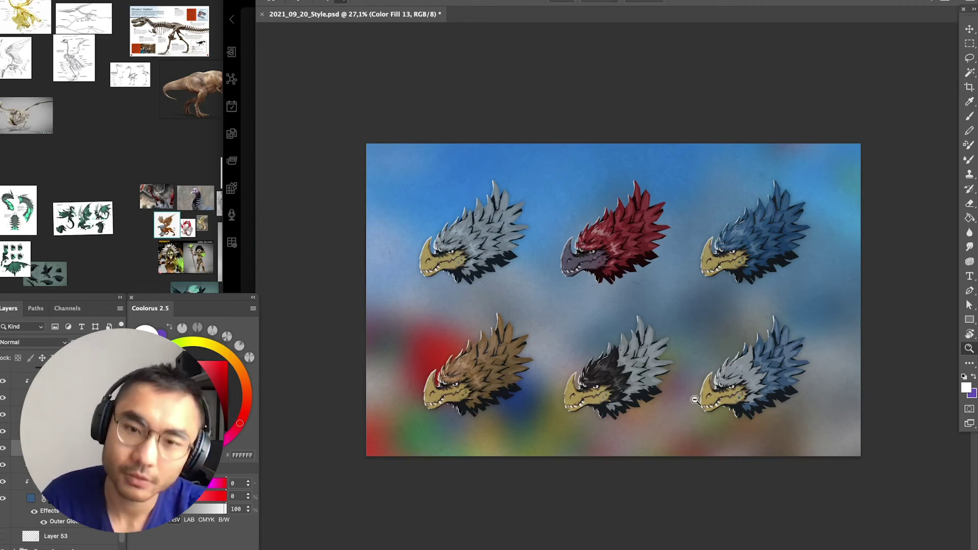
key(XF86AudioMute)
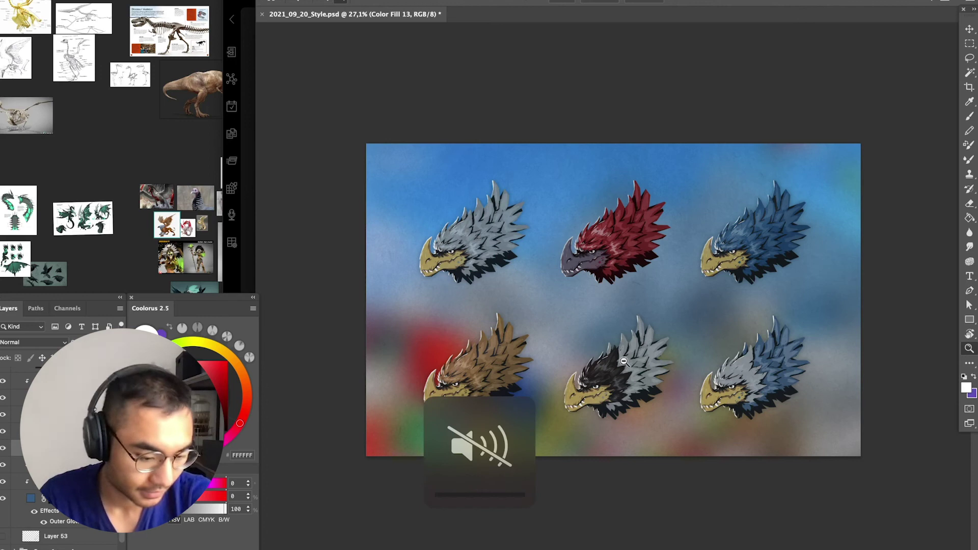
scroll(648, 369, up, 3)
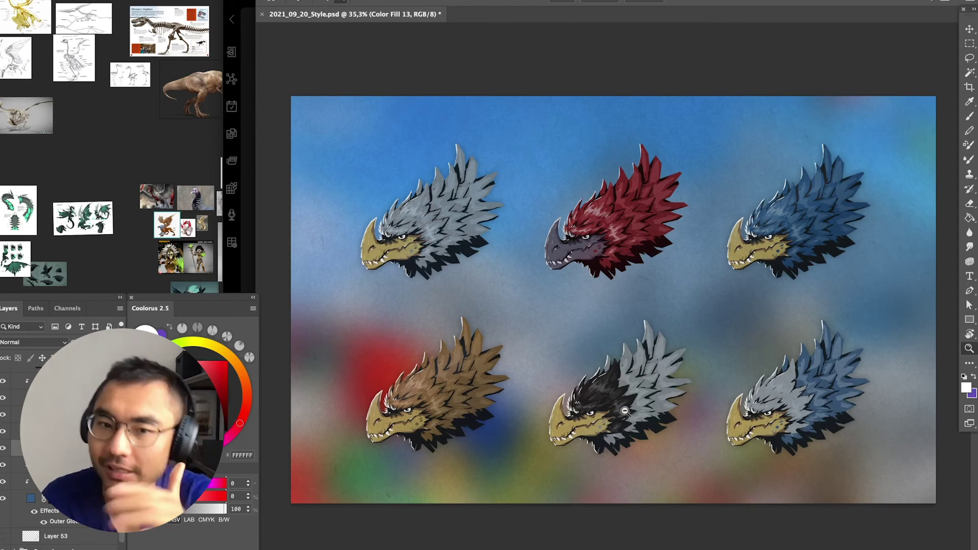
scroll(578, 385, down, 2)
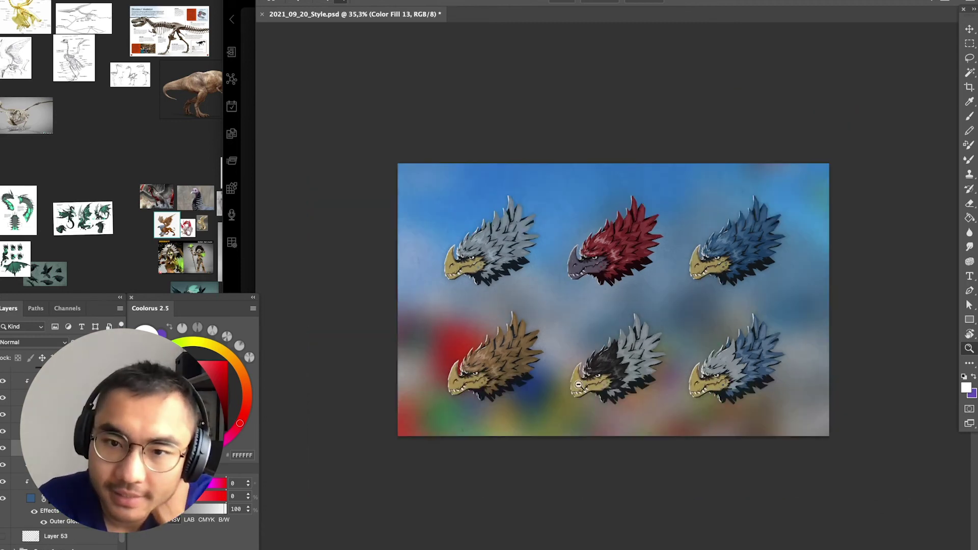
scroll(633, 421, down, 2)
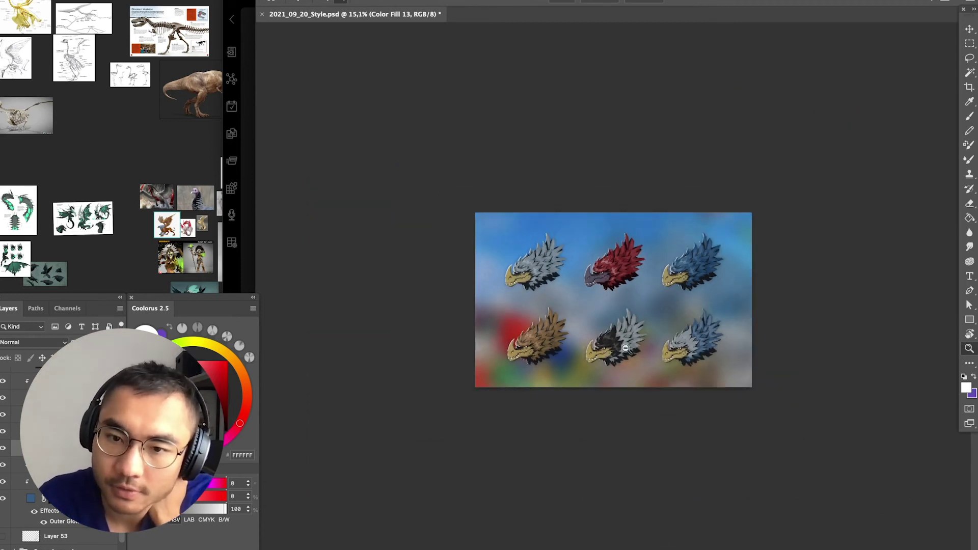
scroll(618, 330, down, 2)
scroll(618, 331, up, 4)
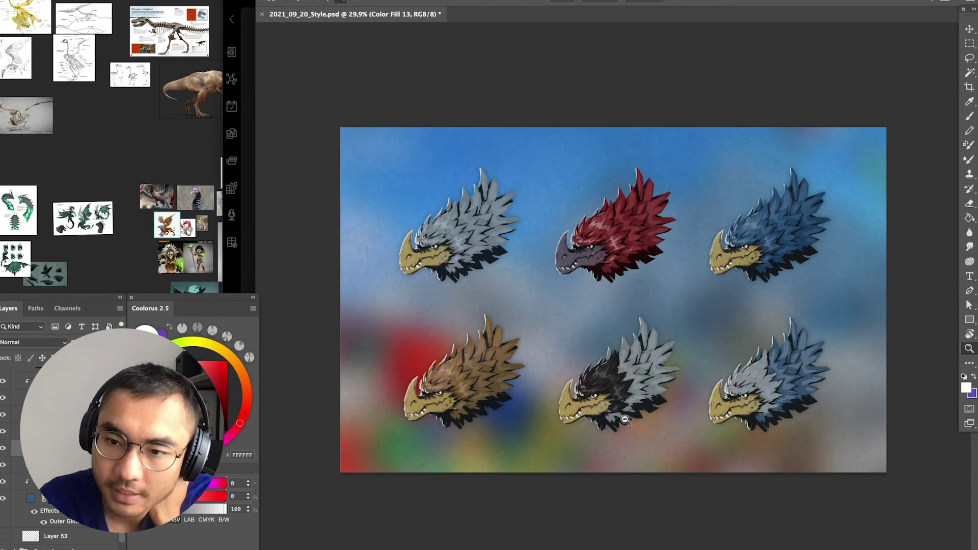
key(XF86AudioRaiseVolume)
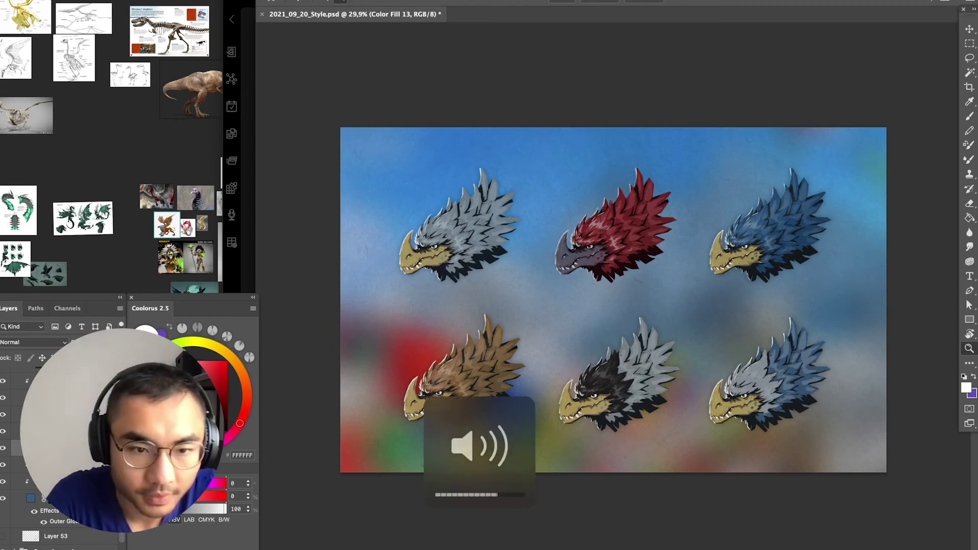
Rebuild the sixth head from the black-faced variant and set its Color Fill 13 face feathers to bright red
key(v)
super+click(603, 380)
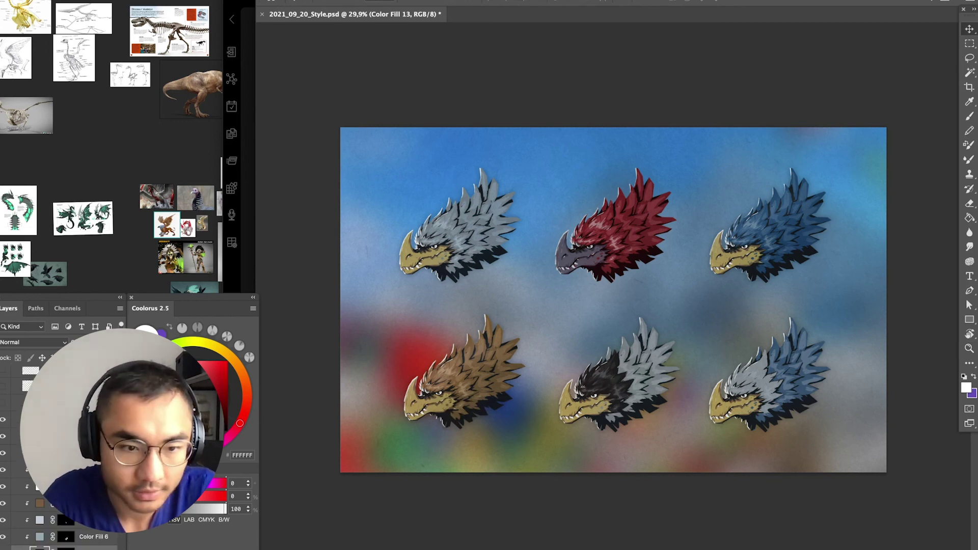
scroll(5, 458, down, 2)
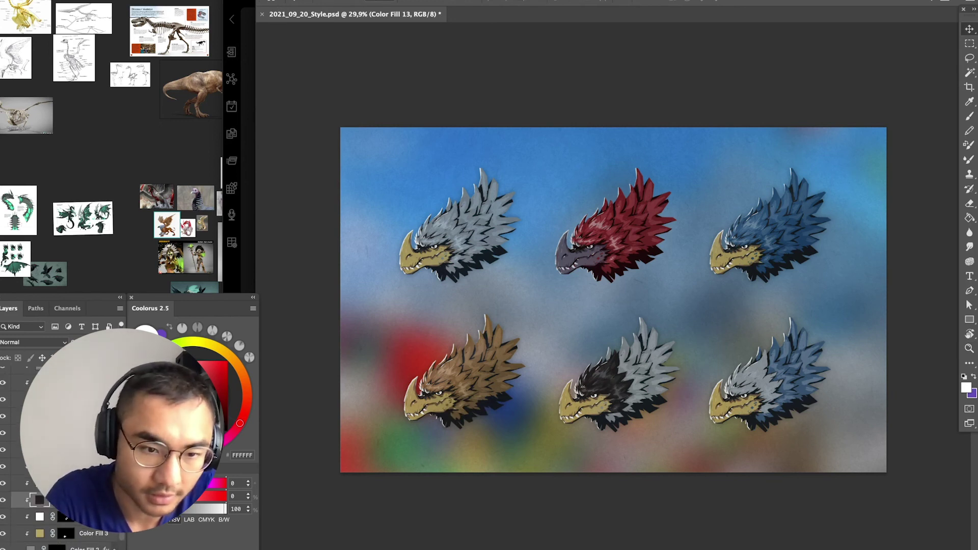
click(4, 466)
click(358, 265)
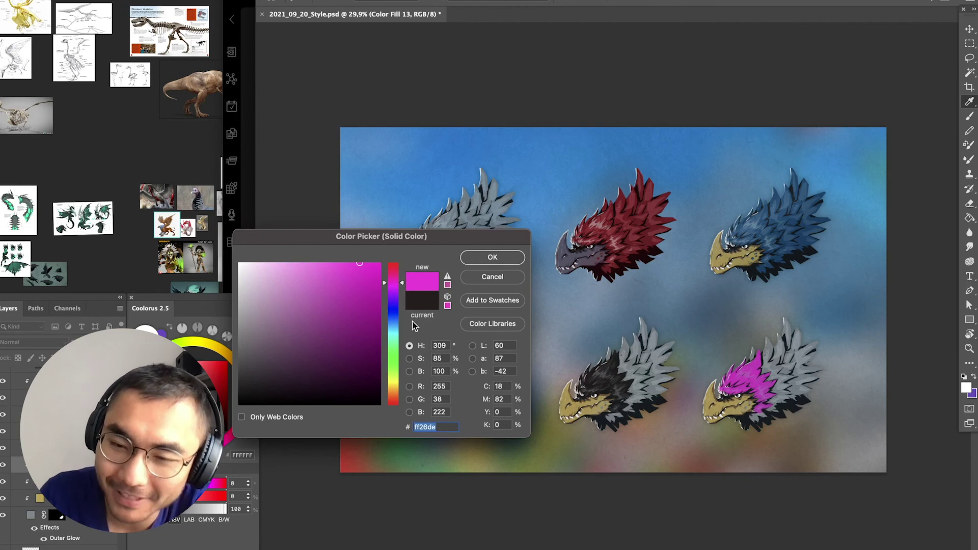
mouse_move(393, 270)
mouse_down()
mouse_move(393, 258)
mouse_move(373, 320)
mouse_move(363, 288)
mouse_up()
click(366, 279)
click(515, 259)
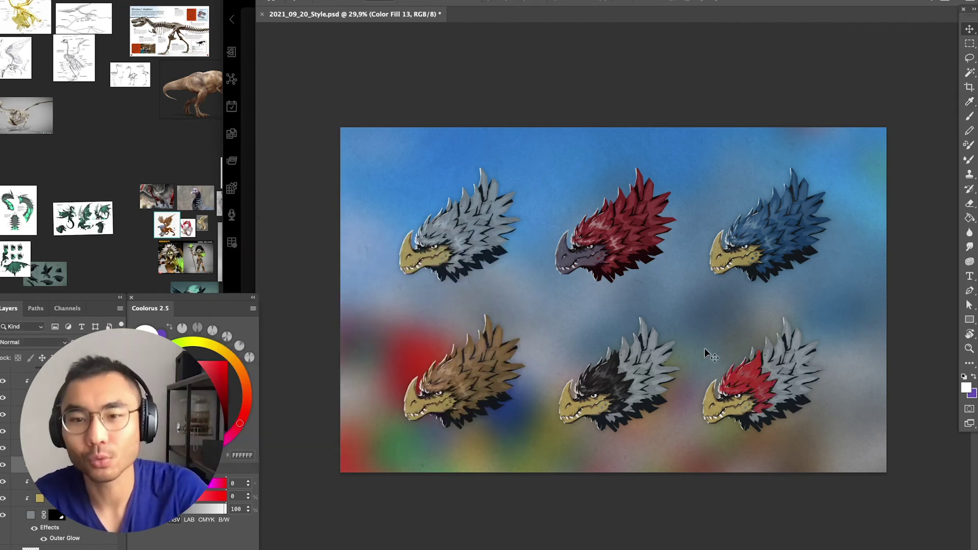
Save the document and compare the red-faced head with the other colour variants up close
key(z)
drag(727, 369, 687, 371)
key(super+s)
drag(649, 319, 682, 409)
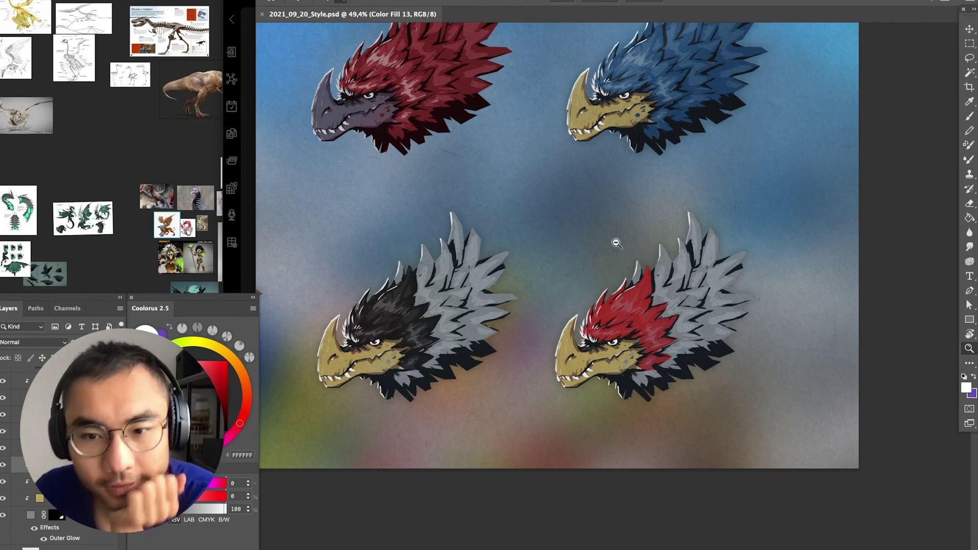
drag(686, 281, 586, 382)
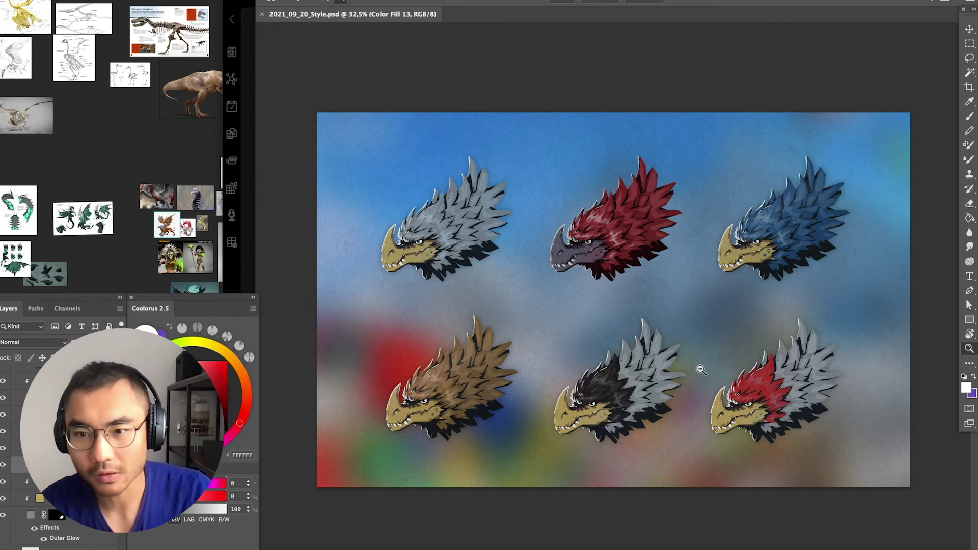
drag(713, 409, 621, 329)
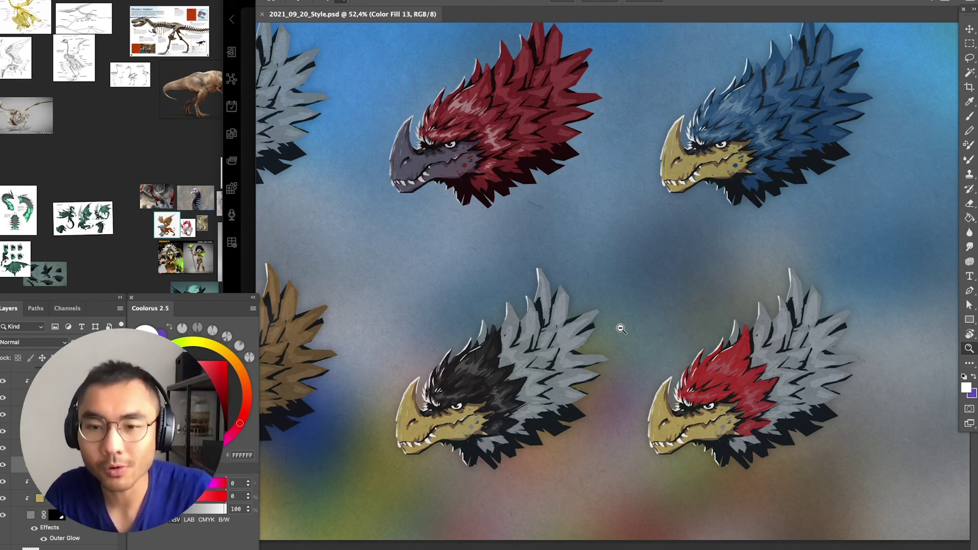
drag(734, 196, 788, 393)
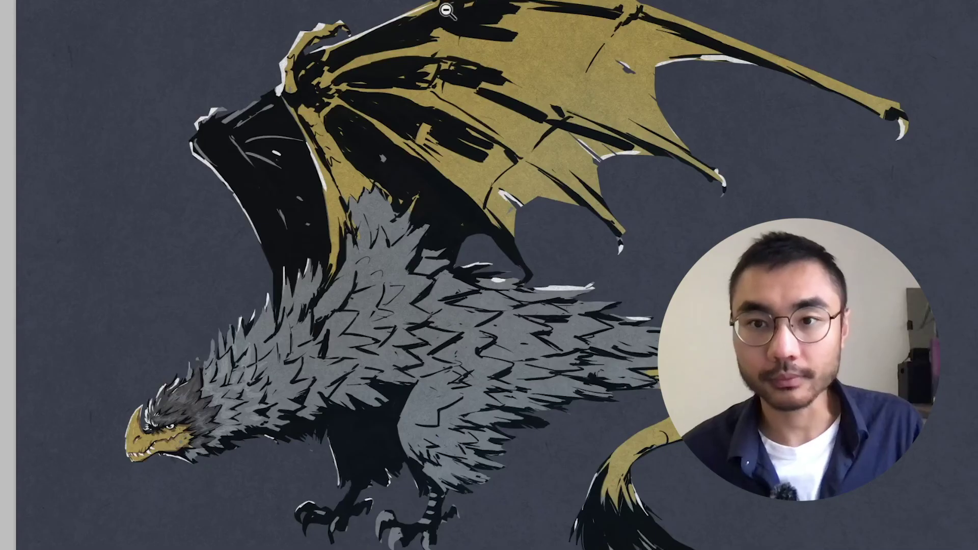
drag(596, 279, 559, 359)
drag(496, 293, 535, 318)
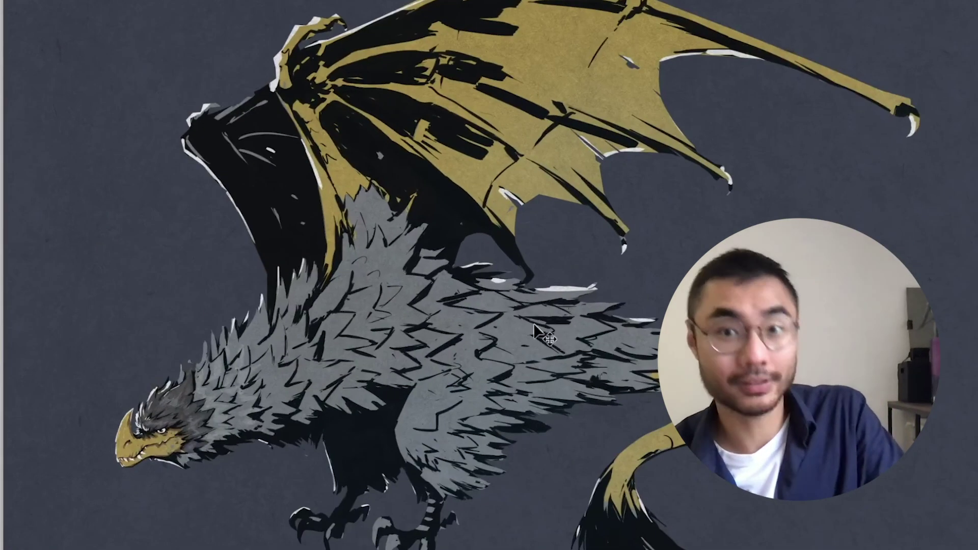
drag(498, 367, 497, 376)
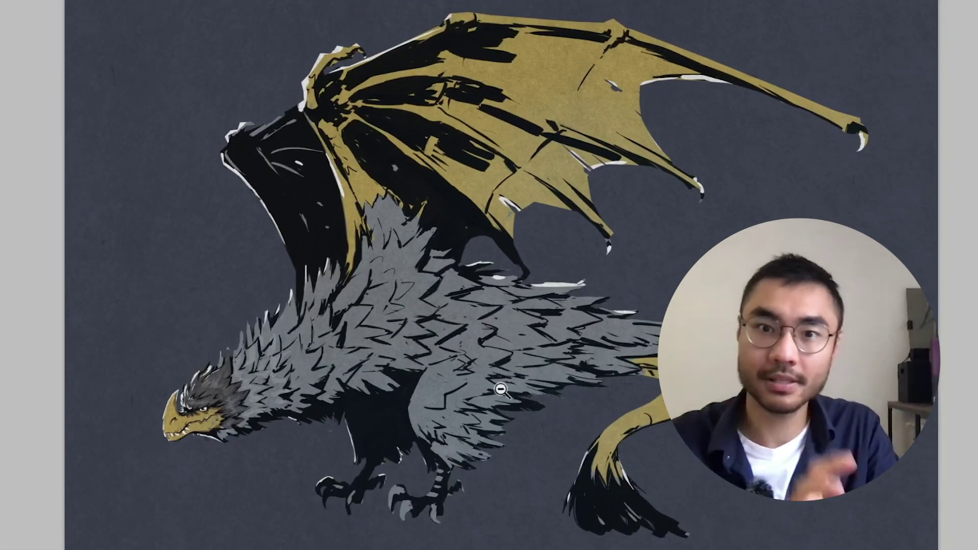
drag(367, 360, 433, 381)
drag(522, 355, 478, 342)
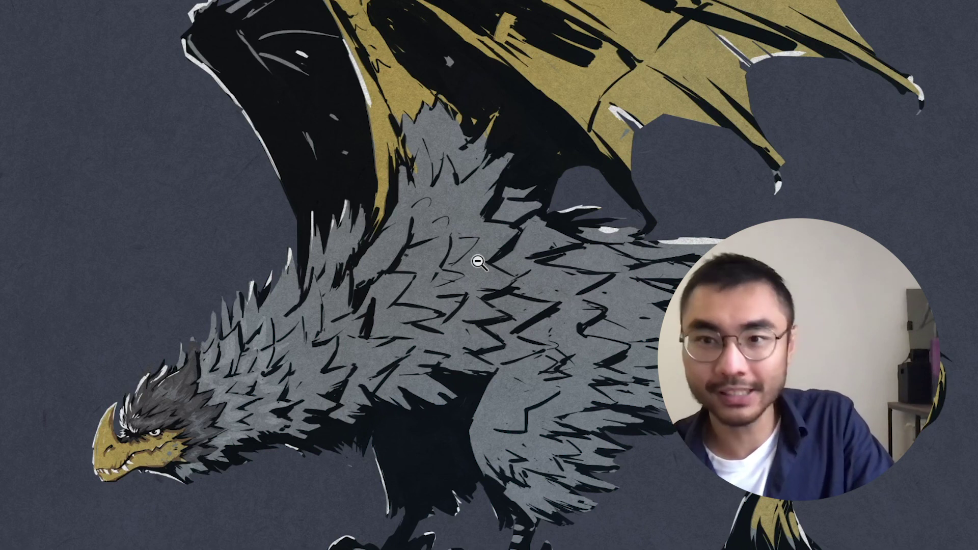
alt+click(655, 280)
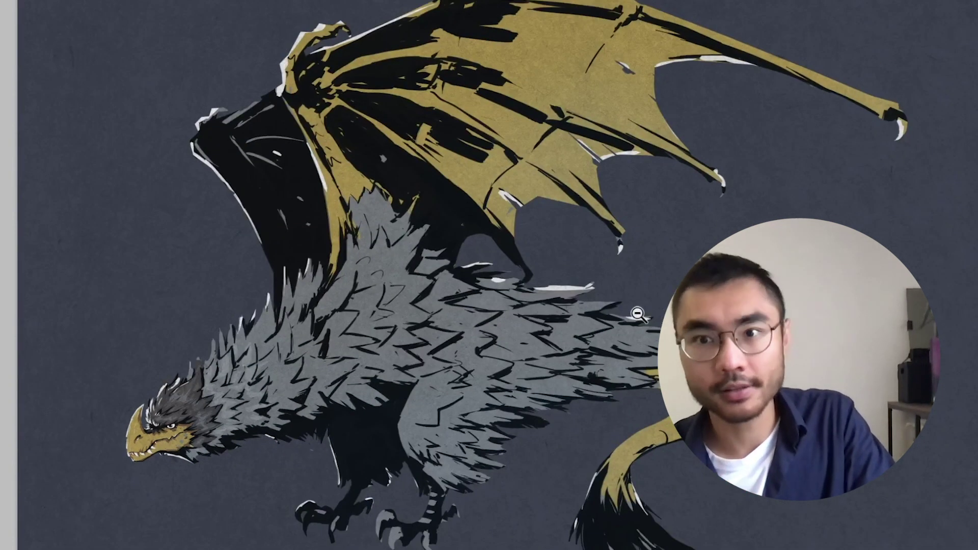